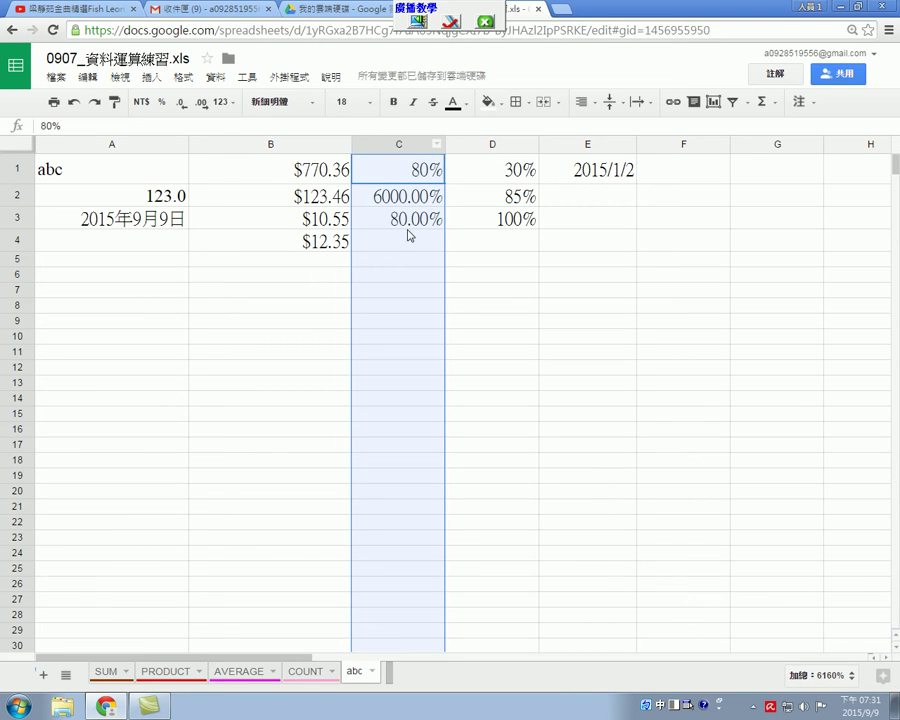
Apply the custom number format 0% to all of column C
{"action": "left_click", "coordinate": [231, 102]}
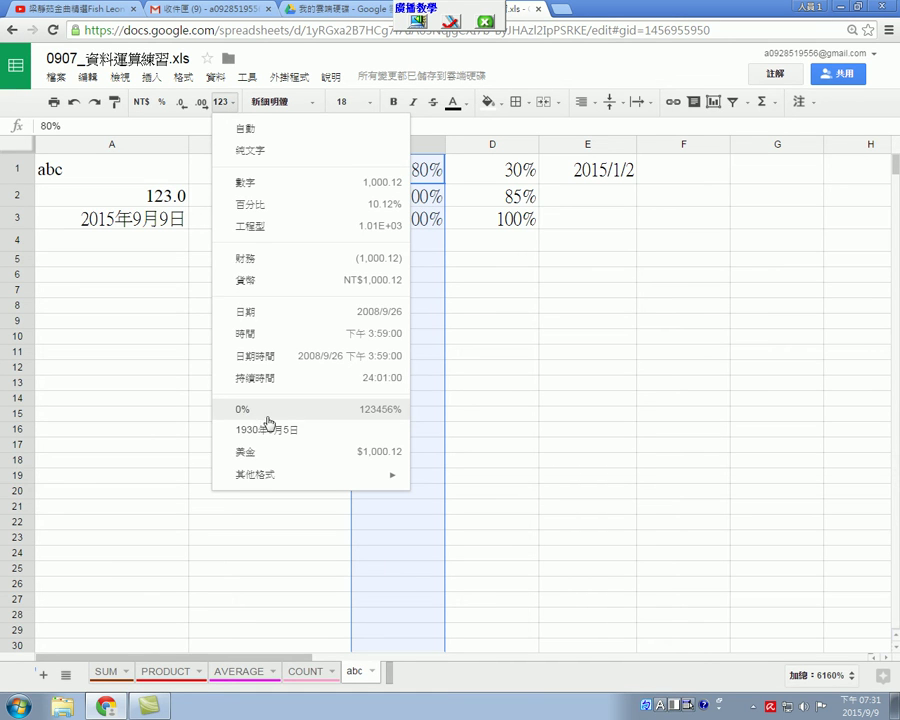
{"action": "mouse_move", "coordinate": [265, 480]}
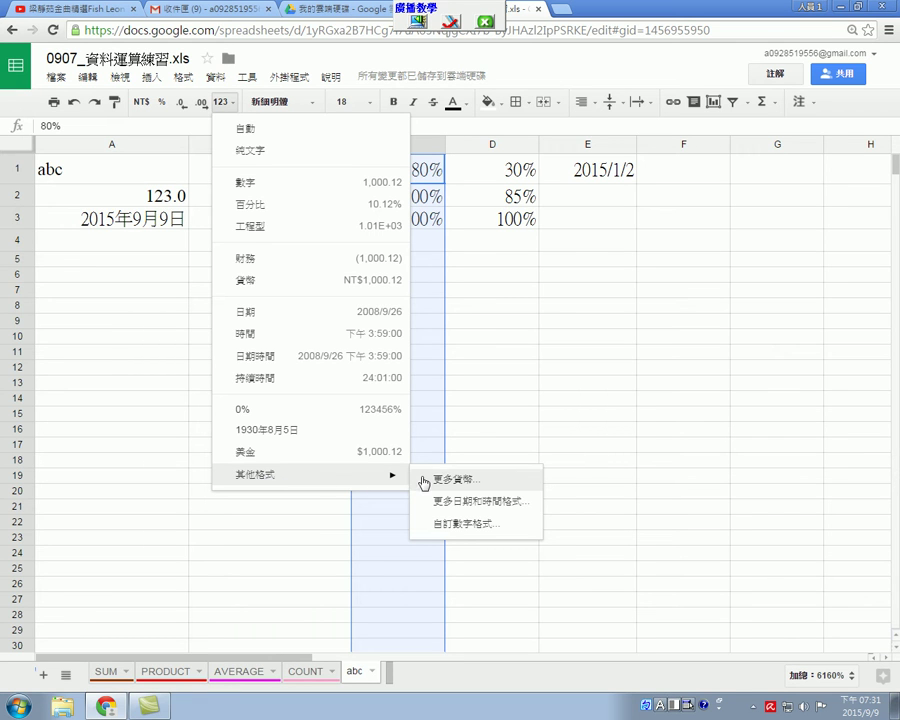
{"action": "left_click", "coordinate": [469, 531]}
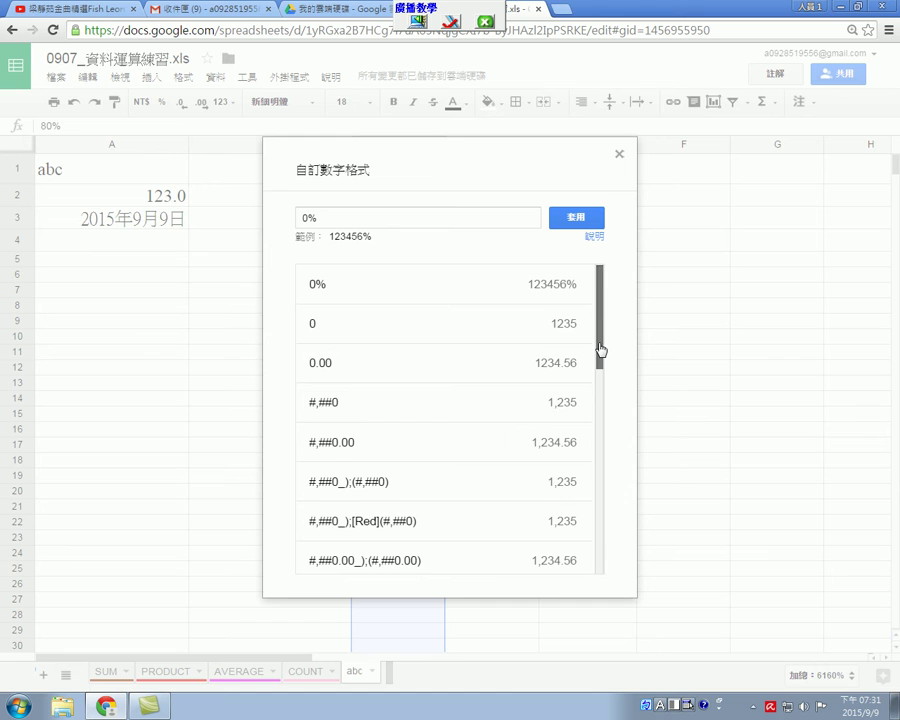
{"action": "left_click_drag", "start_coordinate": [599, 352], "coordinate": [544, 317]}
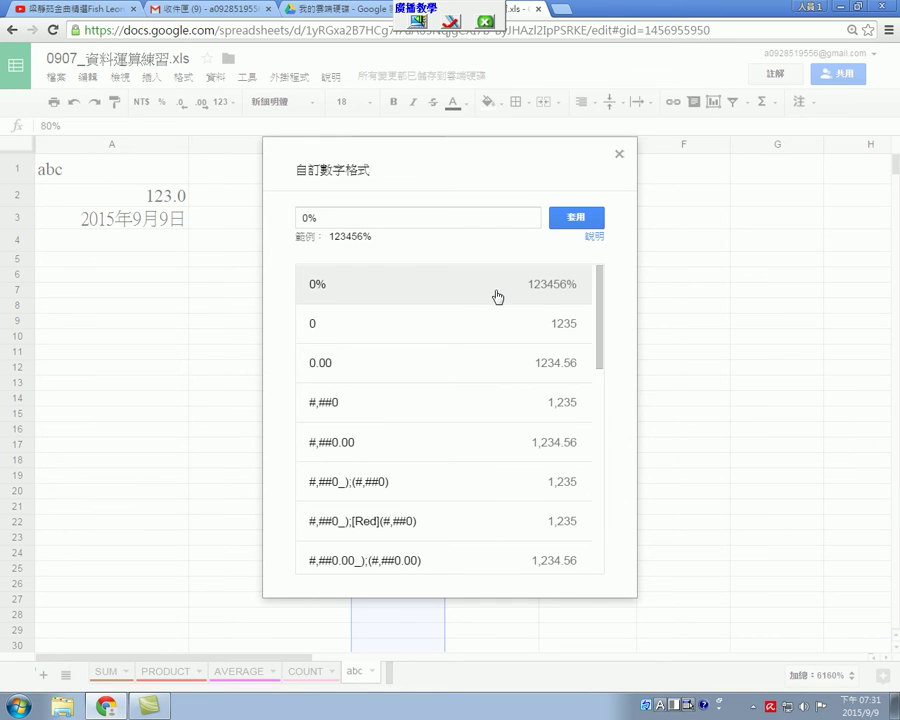
{"action": "mouse_move", "coordinate": [602, 317]}
{"action": "left_mouse_down"}
{"action": "mouse_move", "coordinate": [601, 536]}
{"action": "mouse_move", "coordinate": [605, 310]}
{"action": "left_mouse_up"}
{"action": "left_click", "coordinate": [367, 286]}
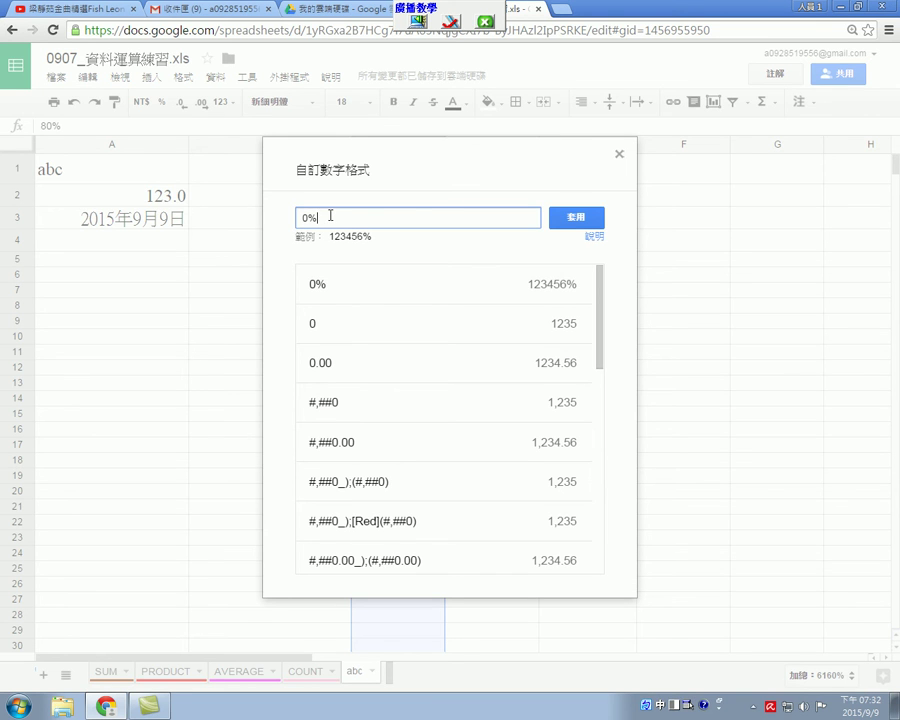
{"action": "left_click", "coordinate": [575, 218]}
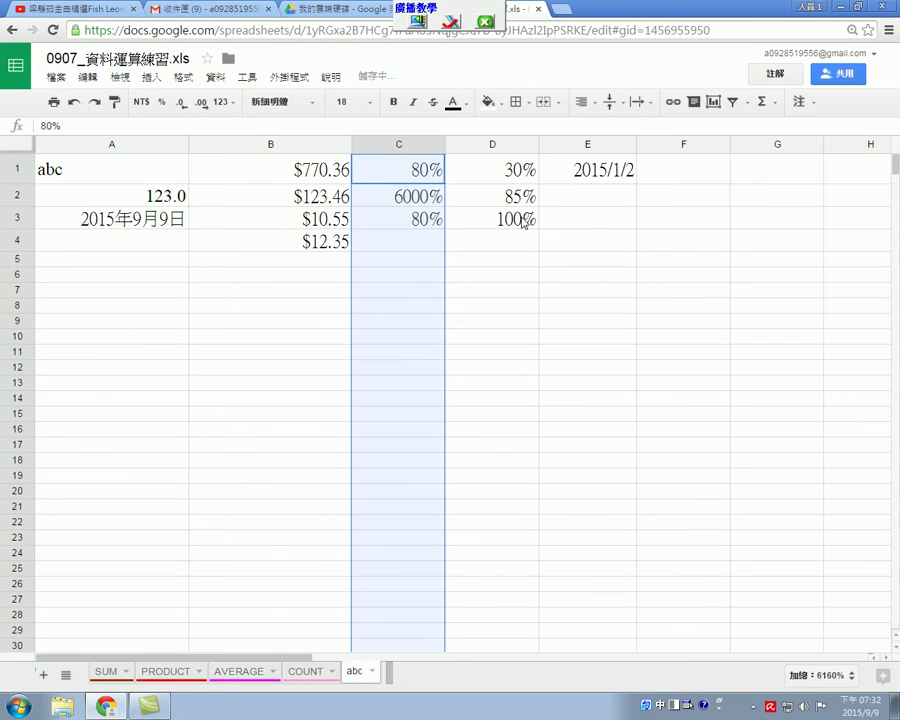
{"action": "left_click", "coordinate": [407, 285]}
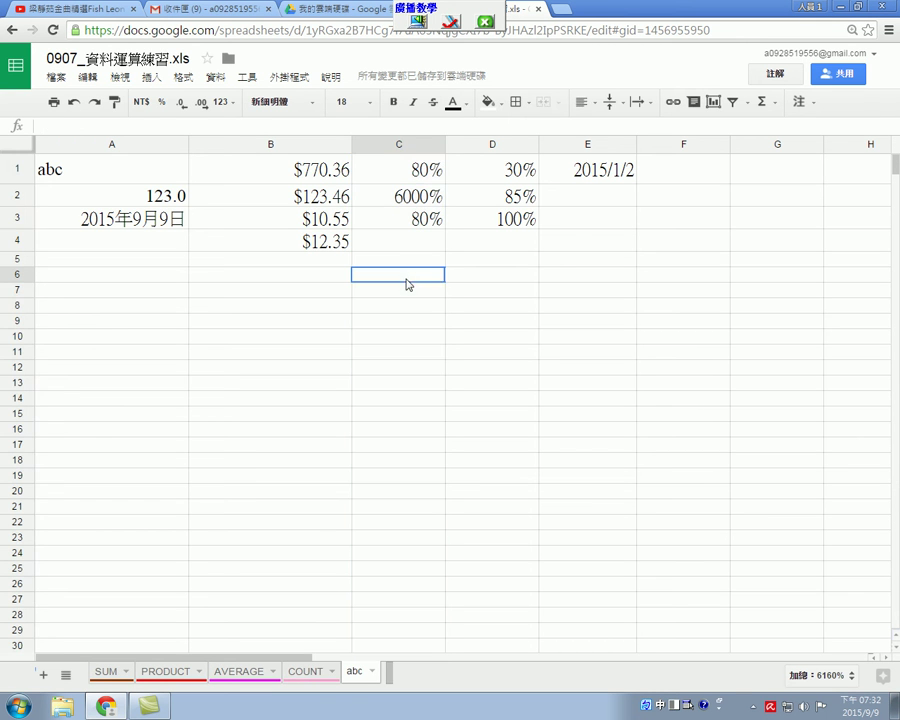
End the screen broadcast to the class and minimize the virtual classroom window
{"action": "left_click", "coordinate": [485, 21]}
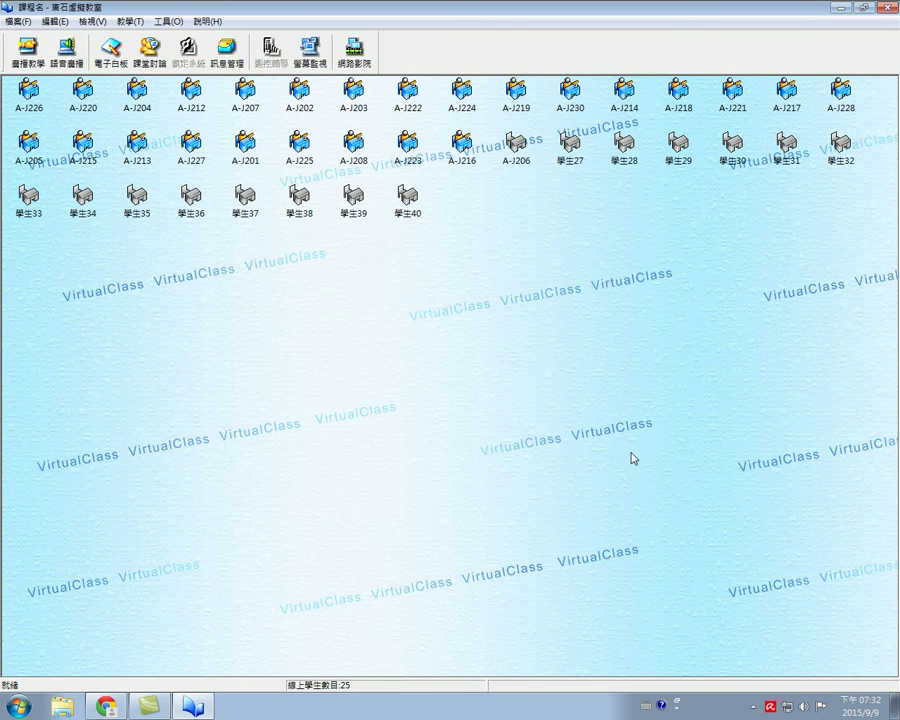
{"action": "left_click", "coordinate": [838, 9]}
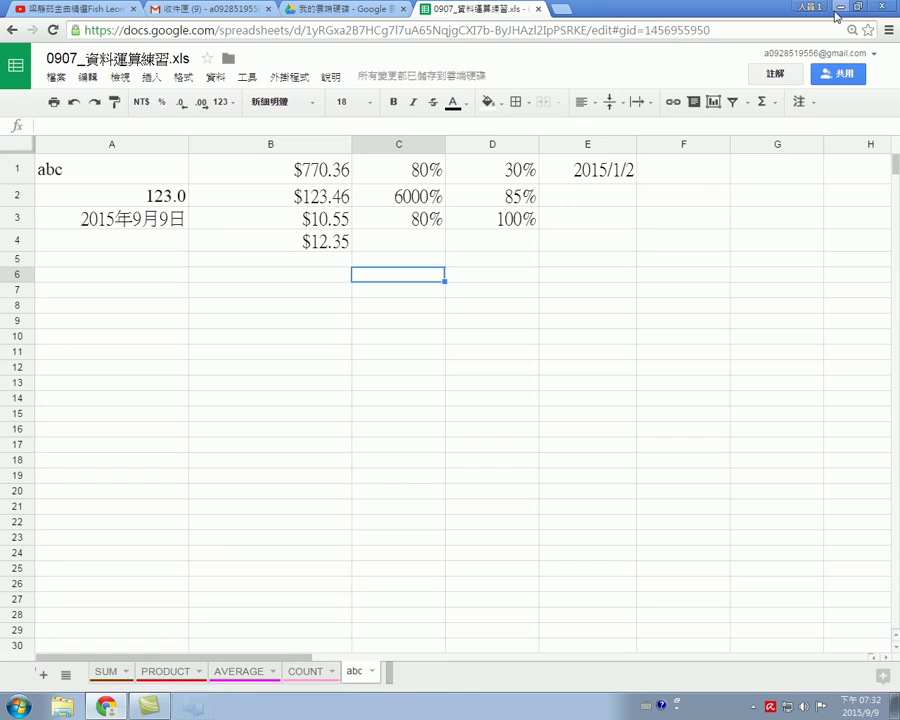
{"action": "left_click", "coordinate": [755, 712]}
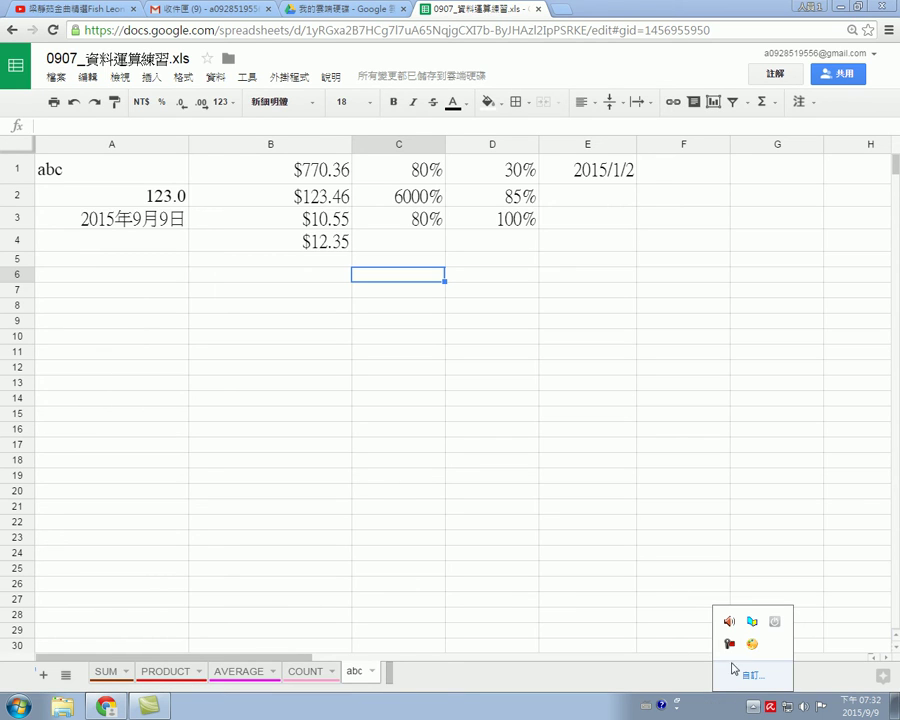
{"action": "left_click", "coordinate": [727, 645]}
{"action": "left_click", "coordinate": [800, 500]}
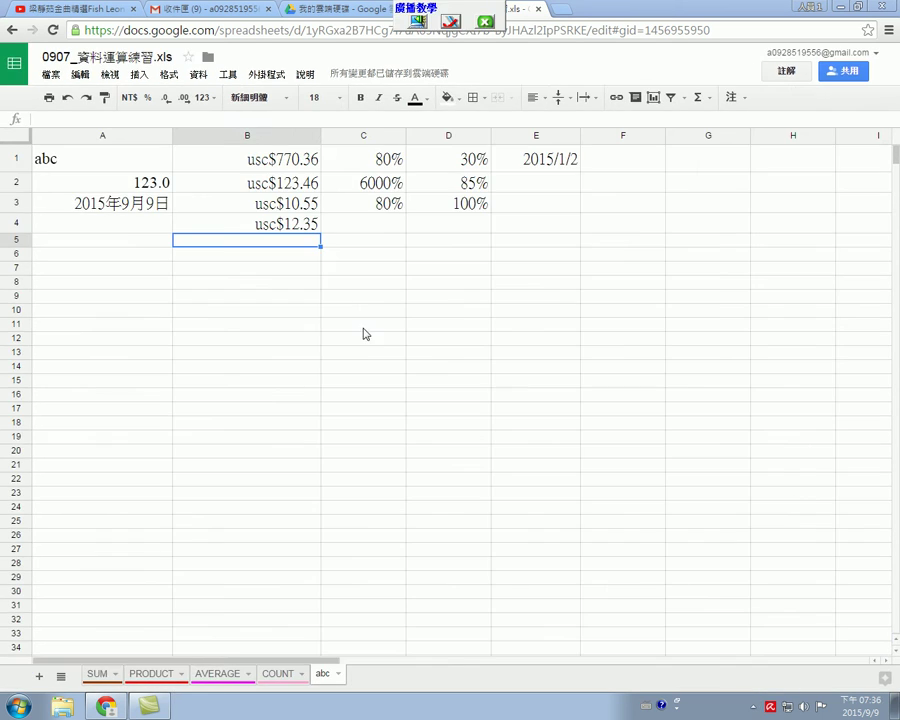
Format all of column B as plain numbers with two decimals, without a currency prefix
{"action": "left_click", "coordinate": [363, 310]}
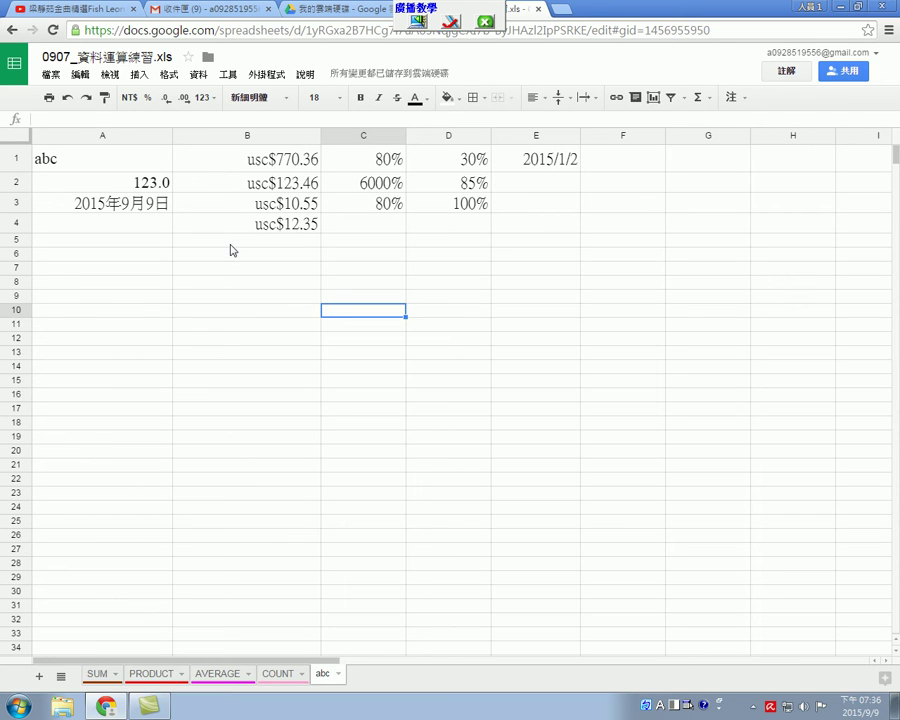
{"action": "left_click", "coordinate": [288, 241]}
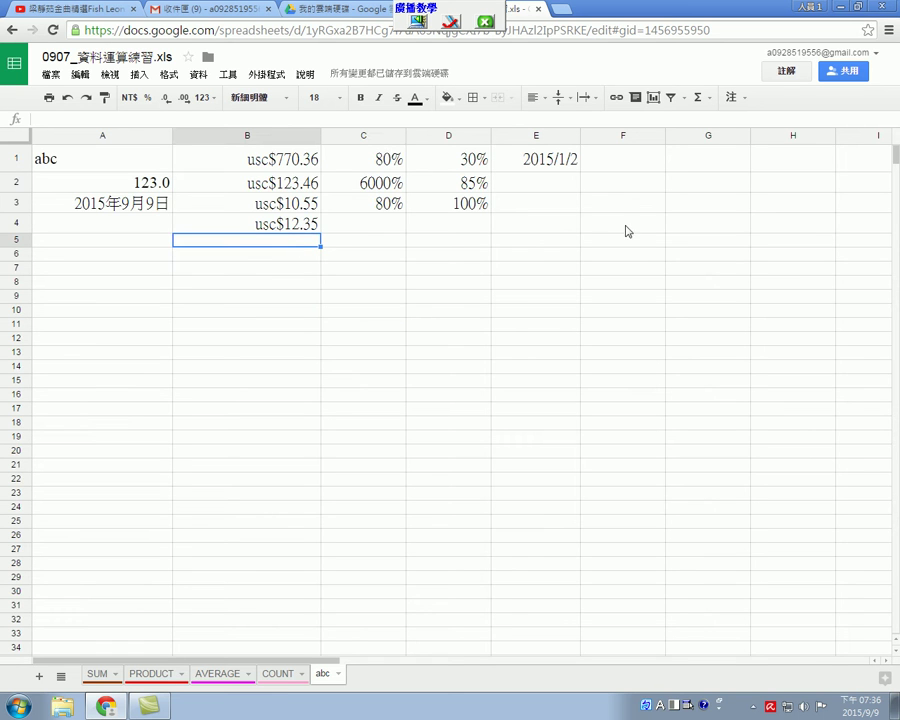
{"action": "left_click", "coordinate": [277, 137]}
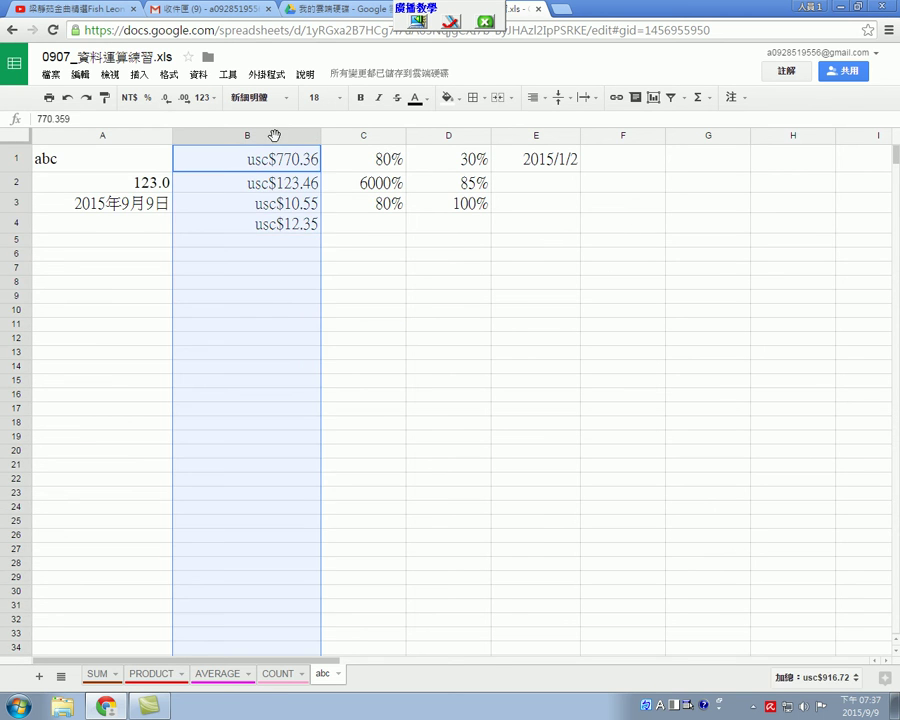
{"action": "left_click", "coordinate": [204, 98]}
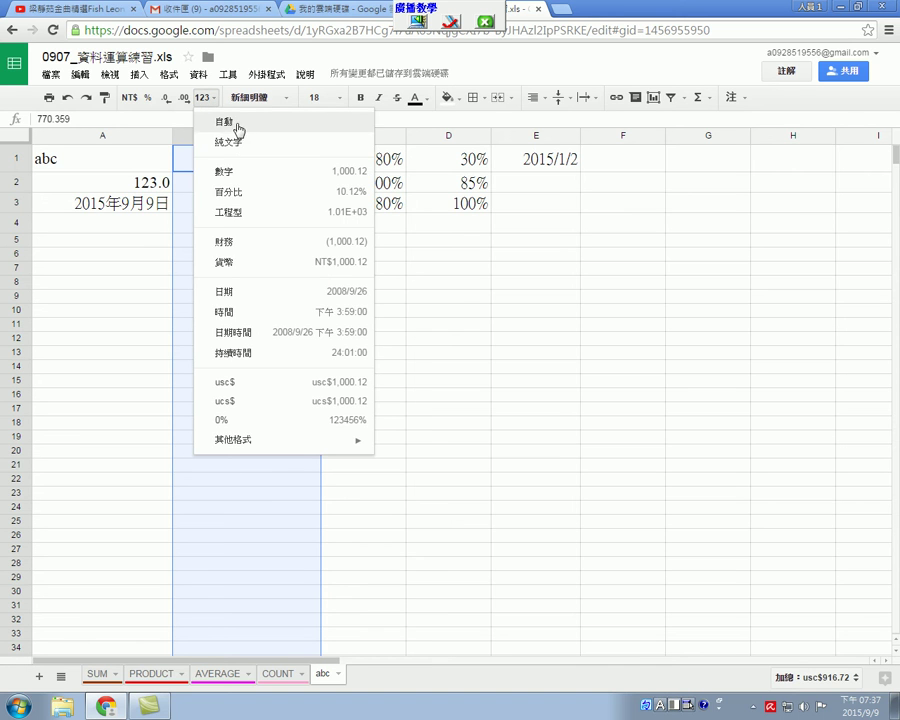
{"action": "left_click", "coordinate": [233, 175]}
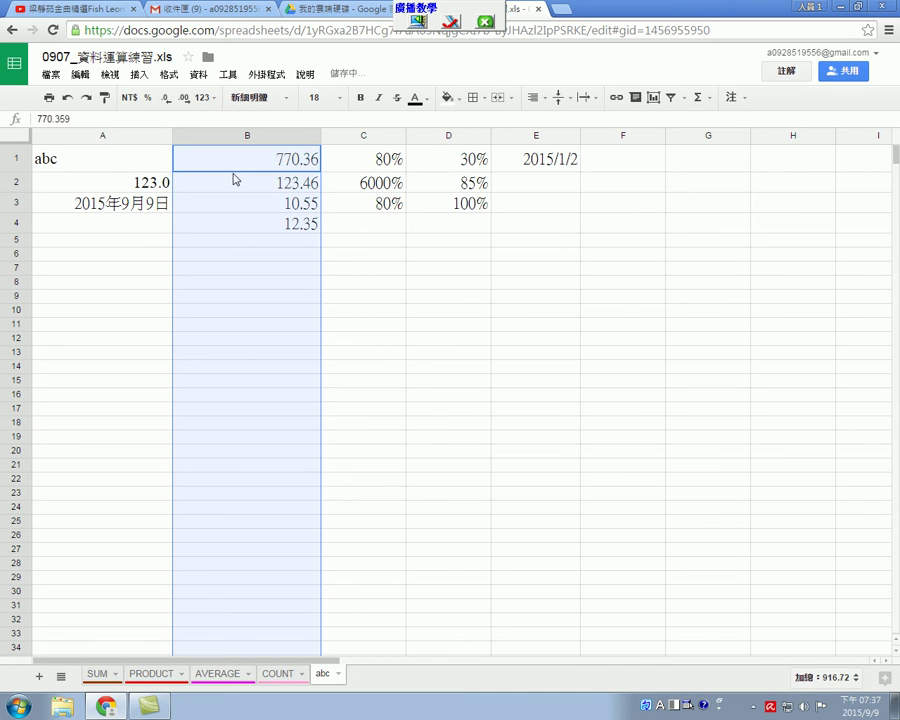
{"action": "left_click", "coordinate": [345, 244]}
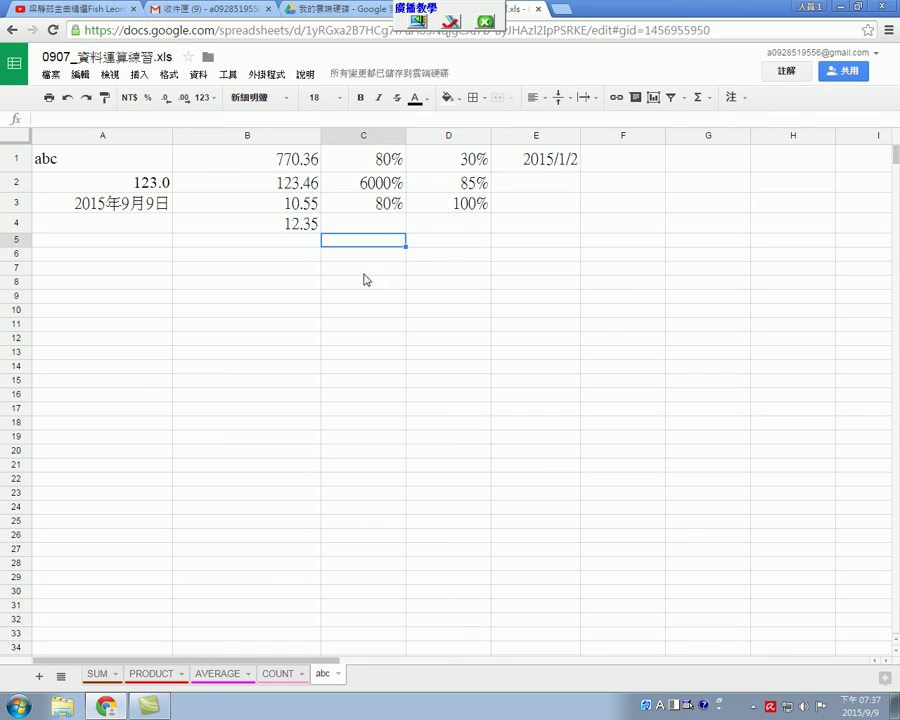
Create the custom currency prefix USD$ and apply it to all of column B
{"action": "left_click", "coordinate": [240, 135]}
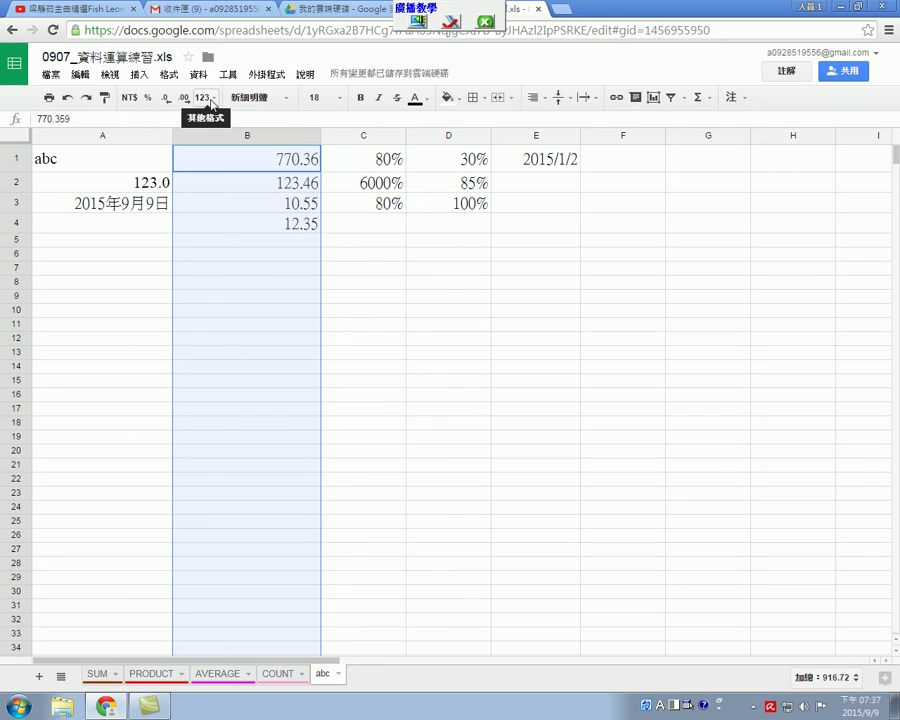
{"action": "left_click", "coordinate": [208, 98]}
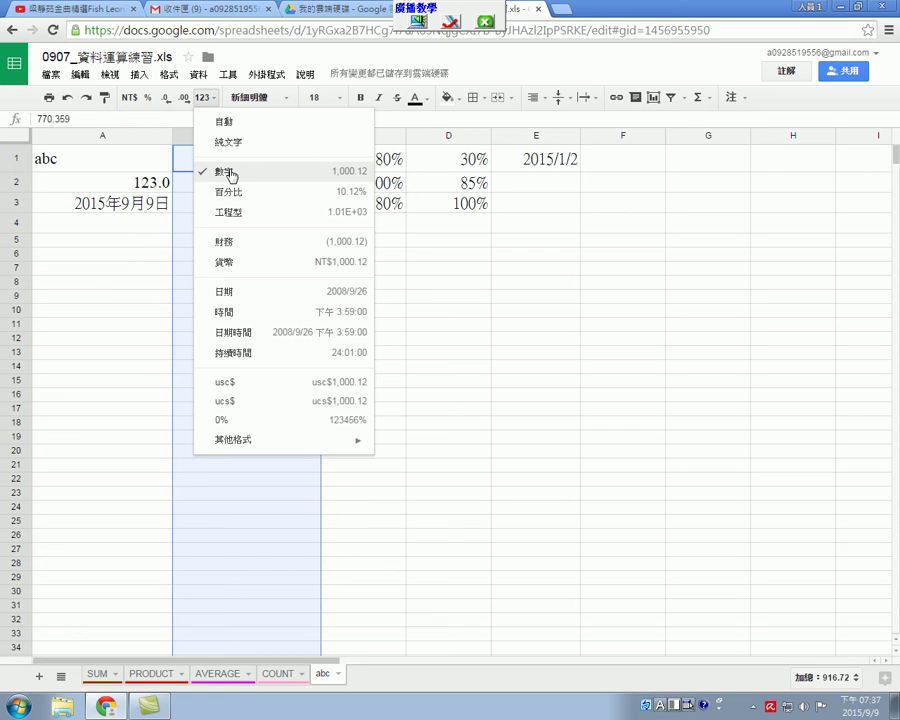
{"action": "mouse_move", "coordinate": [257, 444]}
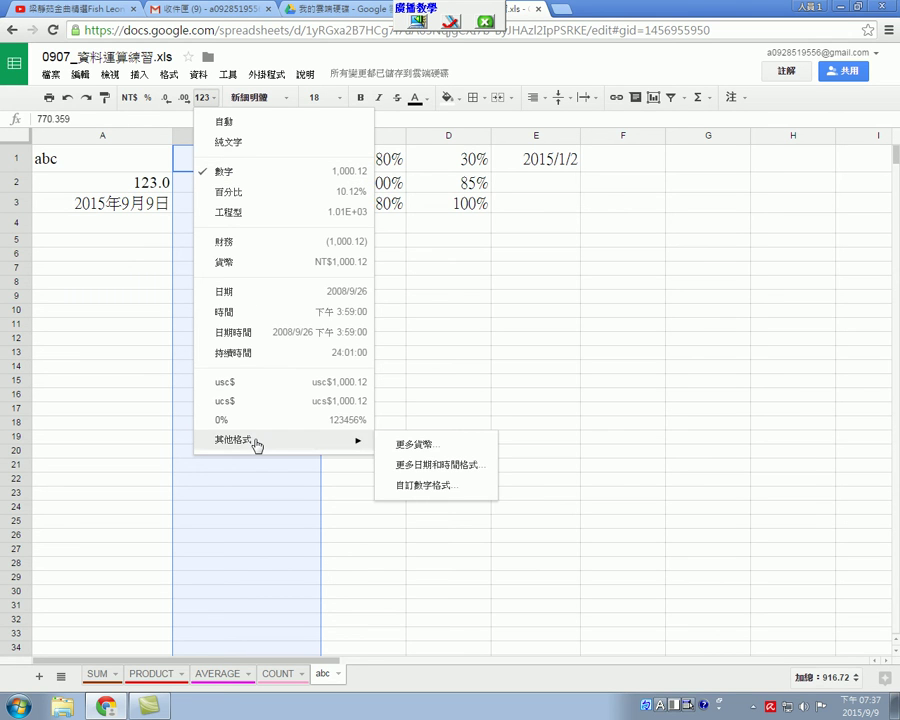
{"action": "left_click", "coordinate": [417, 451]}
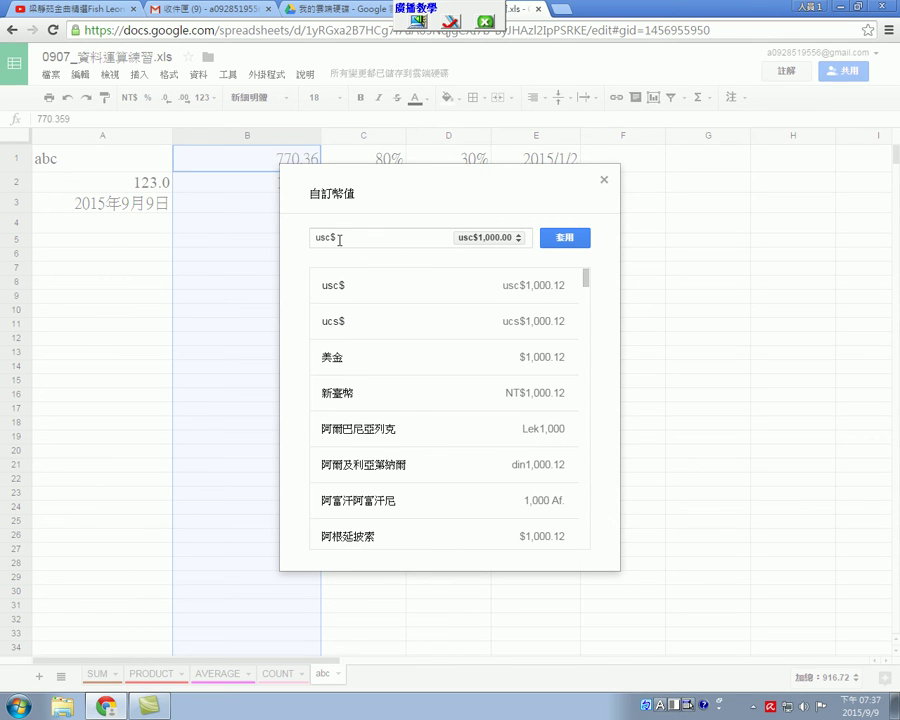
{"action": "left_click_drag", "start_coordinate": [331, 240], "coordinate": [308, 236]}
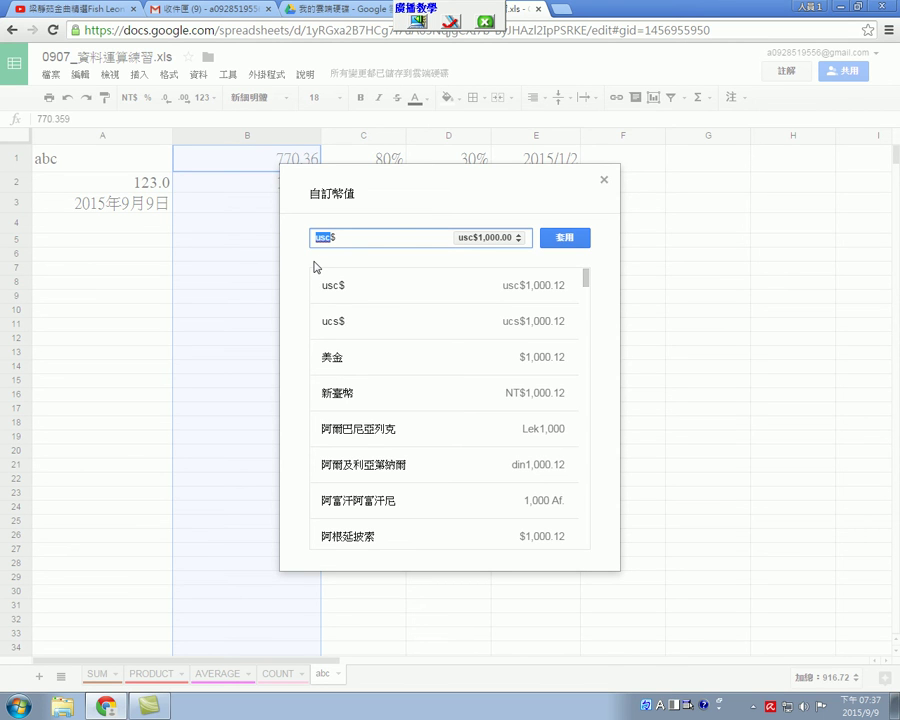
{"action": "type", "text": "U"}
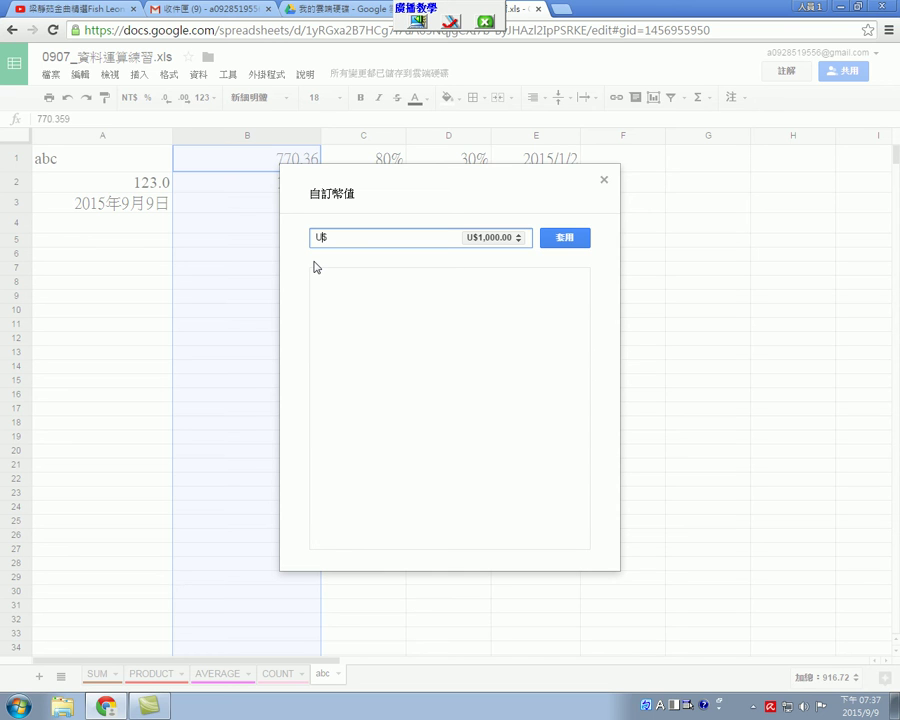
{"action": "type", "text": "SD"}
{"action": "left_click", "coordinate": [556, 240]}
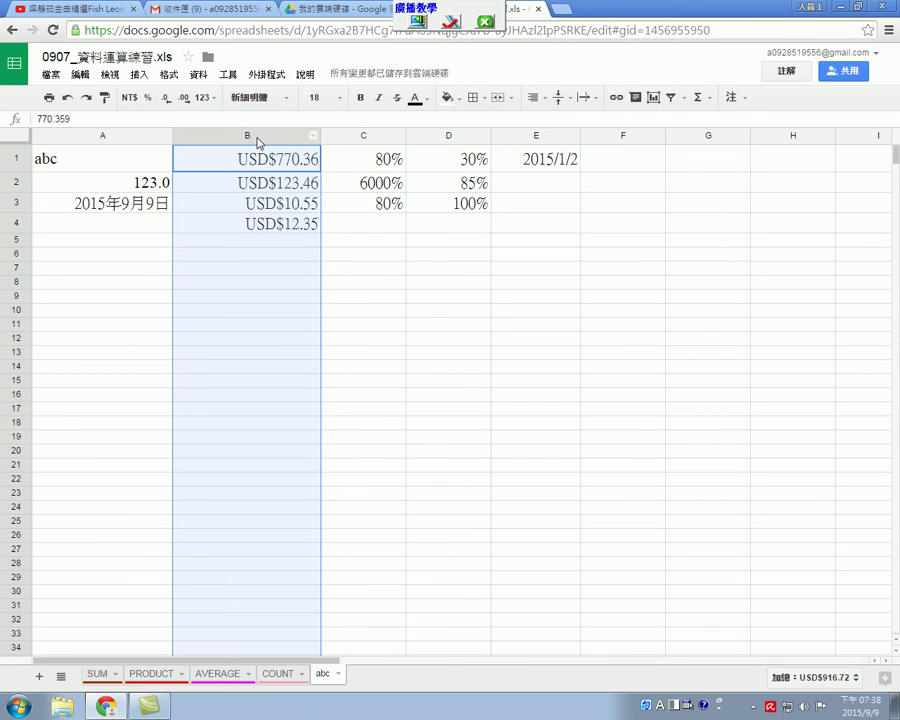
Review the available custom currency formats for column B without applying another one
{"action": "left_click", "coordinate": [205, 97]}
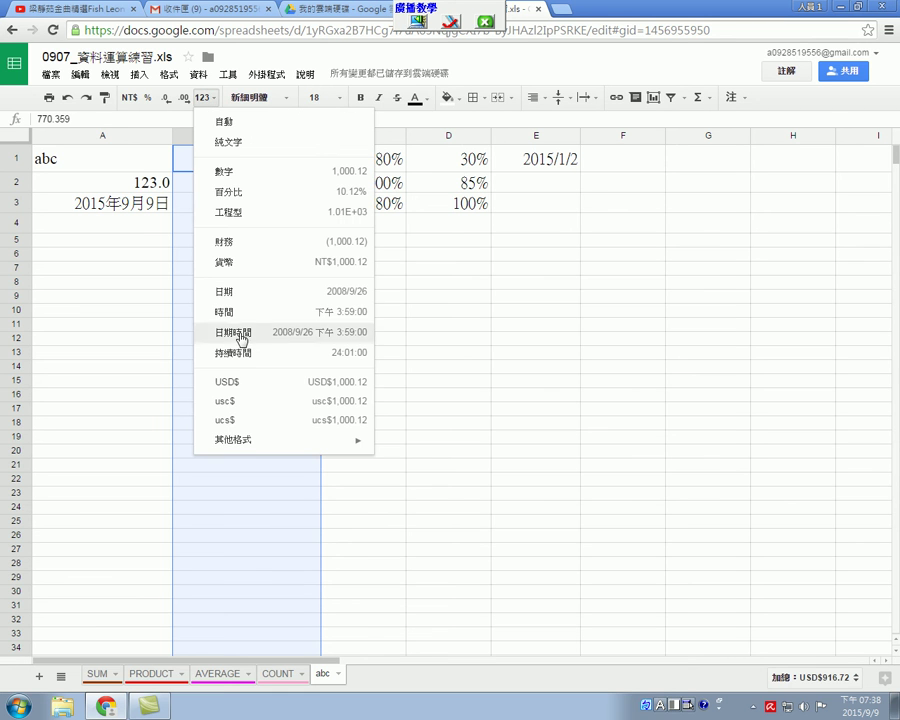
{"action": "mouse_move", "coordinate": [251, 440]}
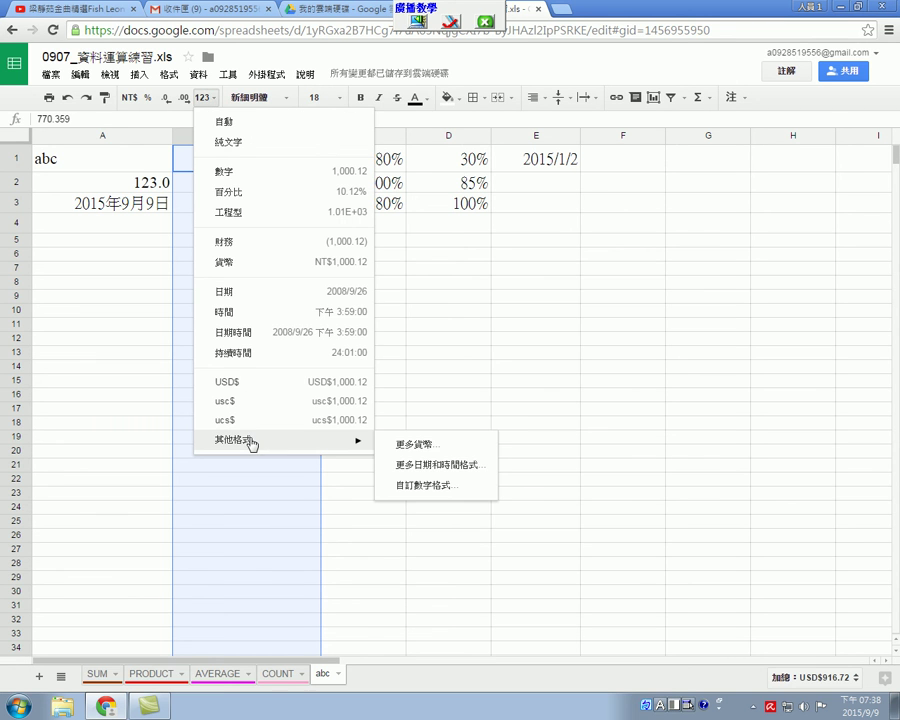
{"action": "left_click", "coordinate": [406, 448]}
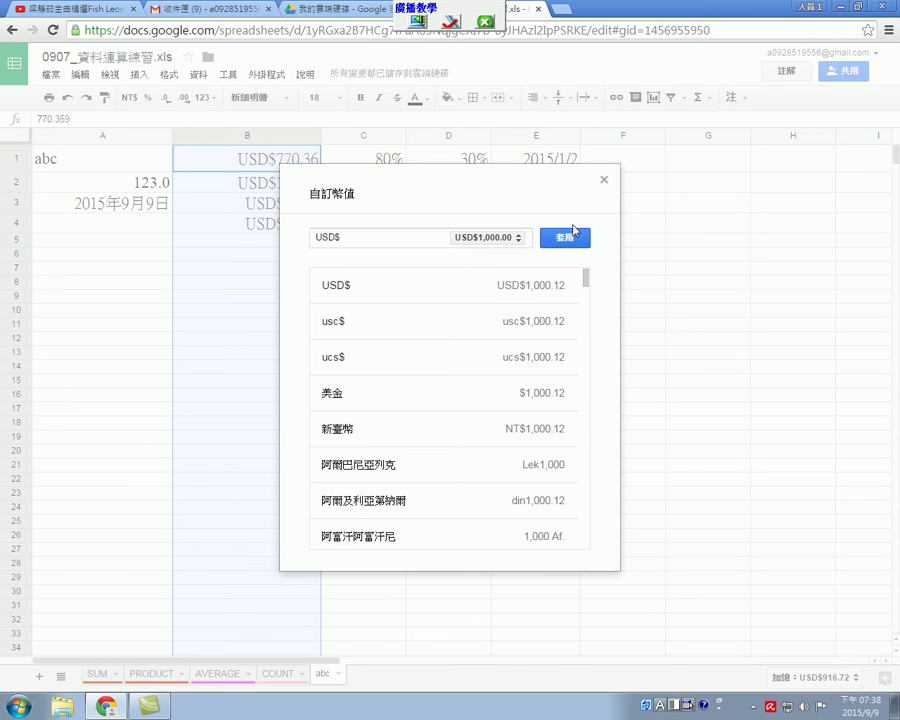
{"action": "left_click", "coordinate": [604, 181]}
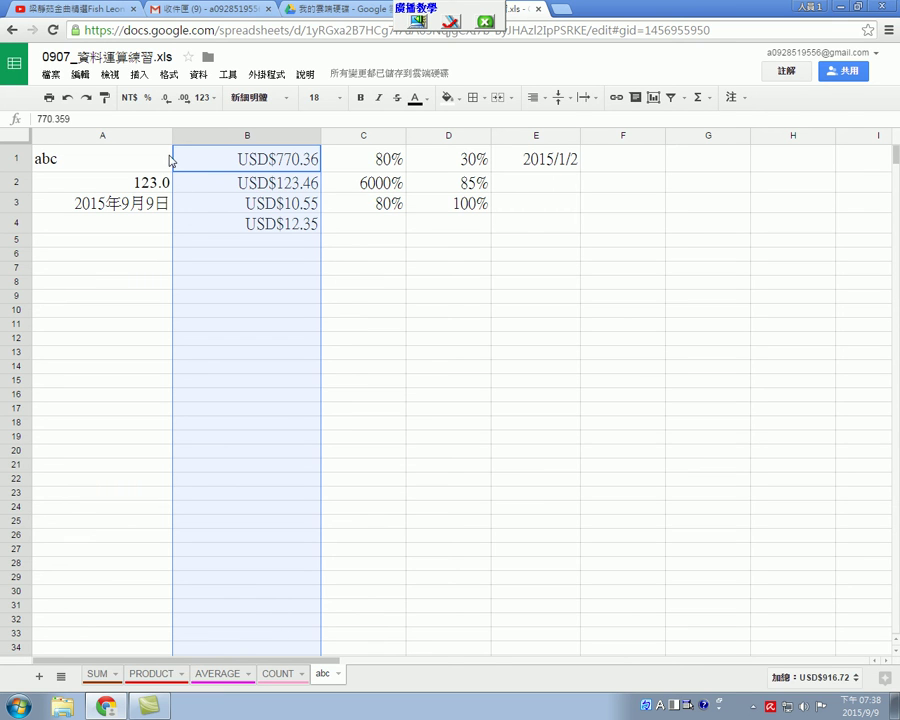
Set the font of column B to Georgia at size 24
{"action": "left_click", "coordinate": [288, 100]}
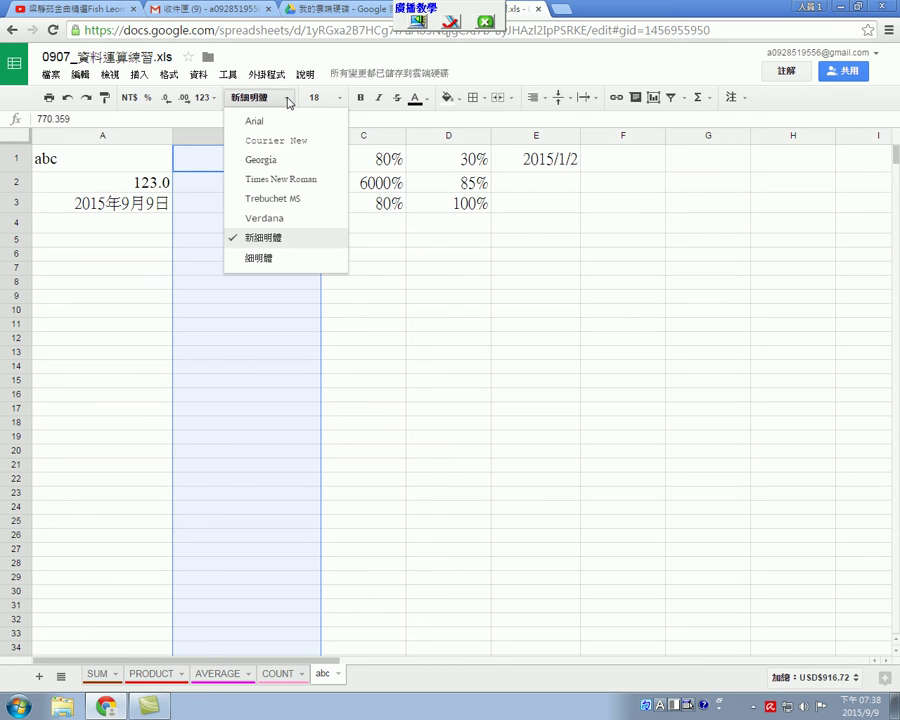
{"action": "left_click", "coordinate": [265, 160]}
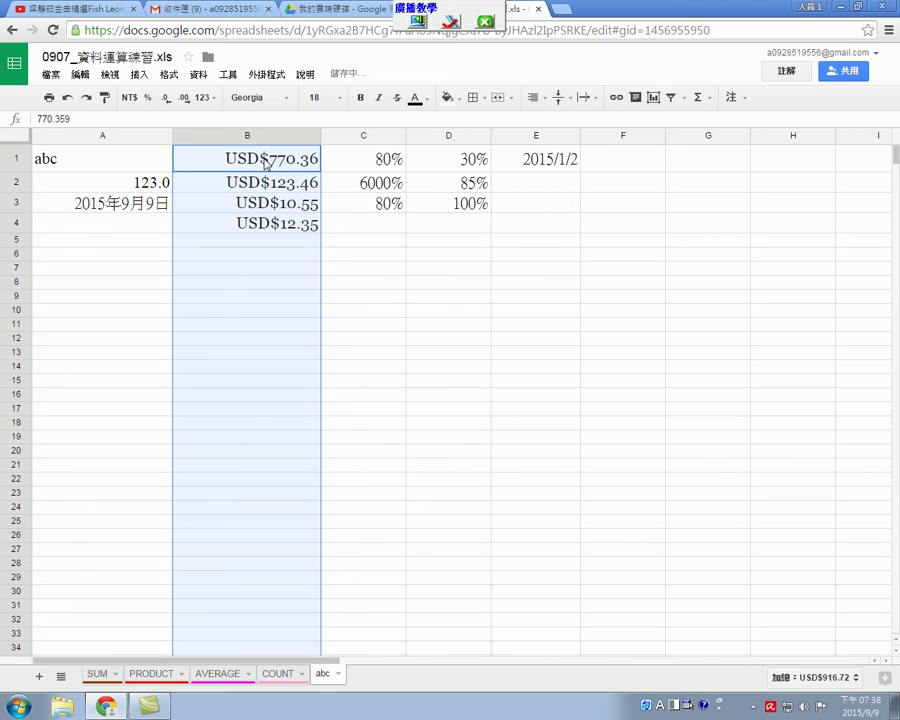
{"action": "left_click", "coordinate": [339, 98]}
{"action": "left_click", "coordinate": [324, 292]}
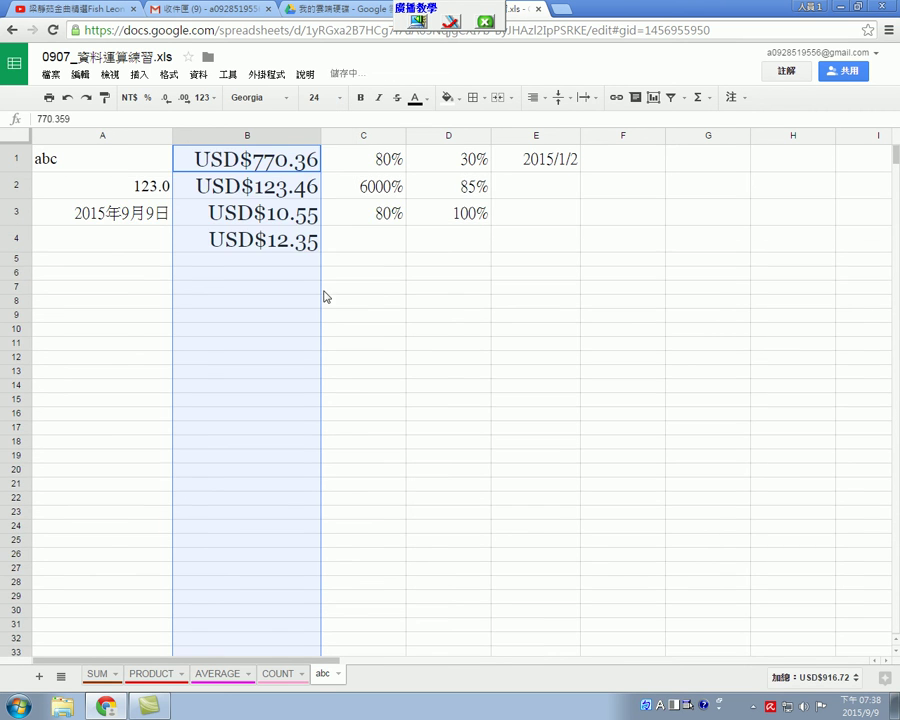
Try bold and italic on column B and switch both styles off again
{"action": "left_click", "coordinate": [362, 99]}
{"action": "left_click", "coordinate": [378, 99]}
{"action": "left_click", "coordinate": [363, 99]}
{"action": "left_click", "coordinate": [378, 99]}
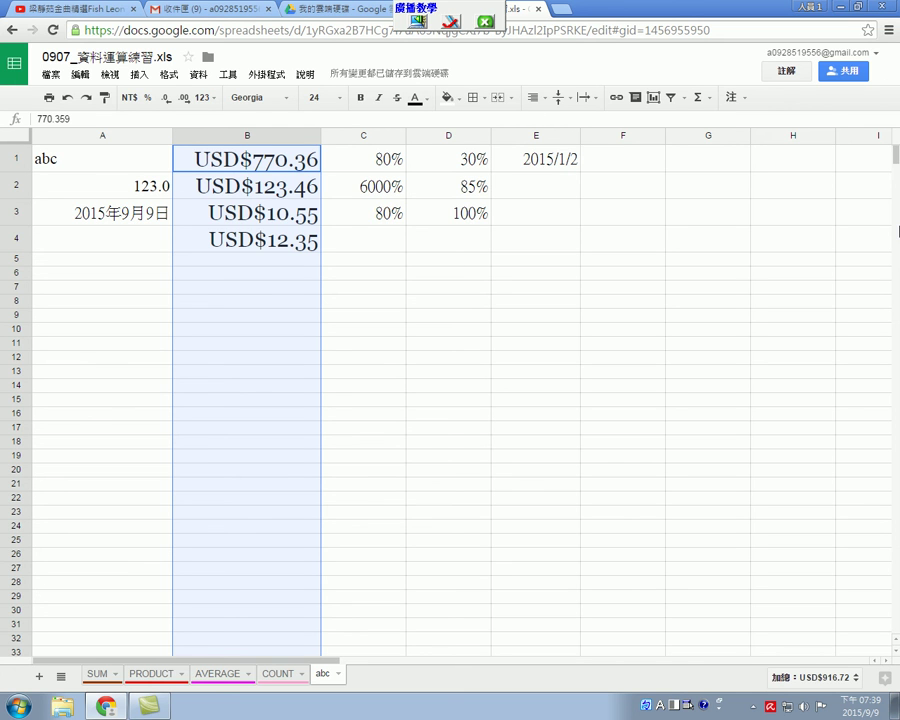
Enlarge and shrink the browser page view, and leave the spreadsheet slightly magnified
{"action": "key", "text": "ctrl+plus"}
{"action": "key", "text": "ctrl+plus"}
{"action": "key", "text": "ctrl+plus"}
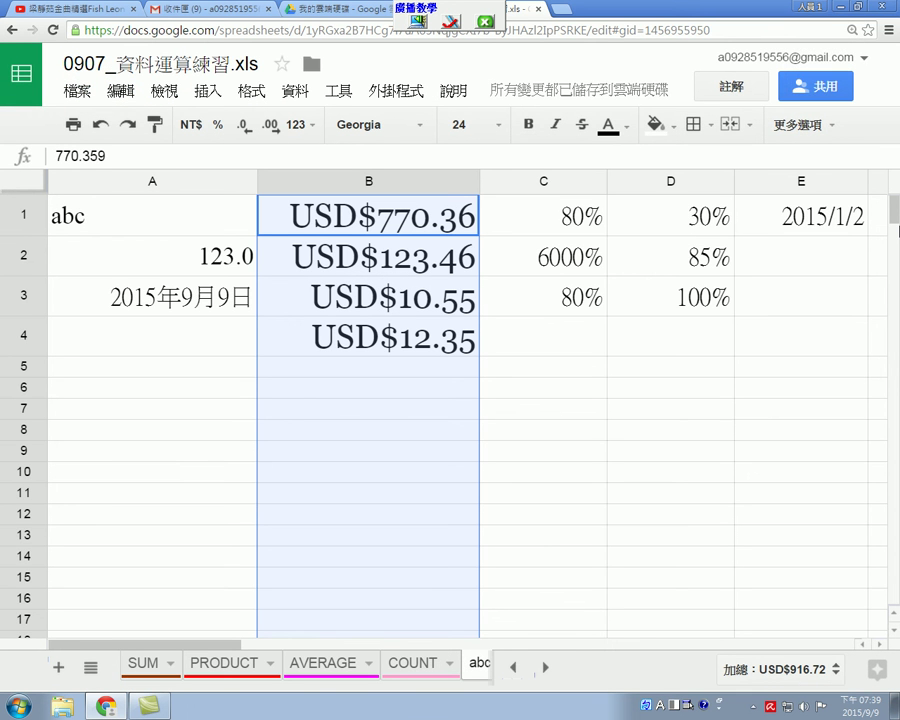
{"action": "key", "text": "ctrl+minus"}
{"action": "key", "text": "ctrl+minus"}
{"action": "key", "text": "ctrl+minus"}
{"action": "key", "text": "ctrl+minus"}
{"action": "key", "text": "ctrl+minus"}
{"action": "key", "text": "ctrl+minus"}
{"action": "key", "text": "ctrl+plus"}
{"action": "key", "text": "ctrl+plus"}
{"action": "key", "text": "ctrl+plus"}
{"action": "key", "text": "ctrl+plus"}
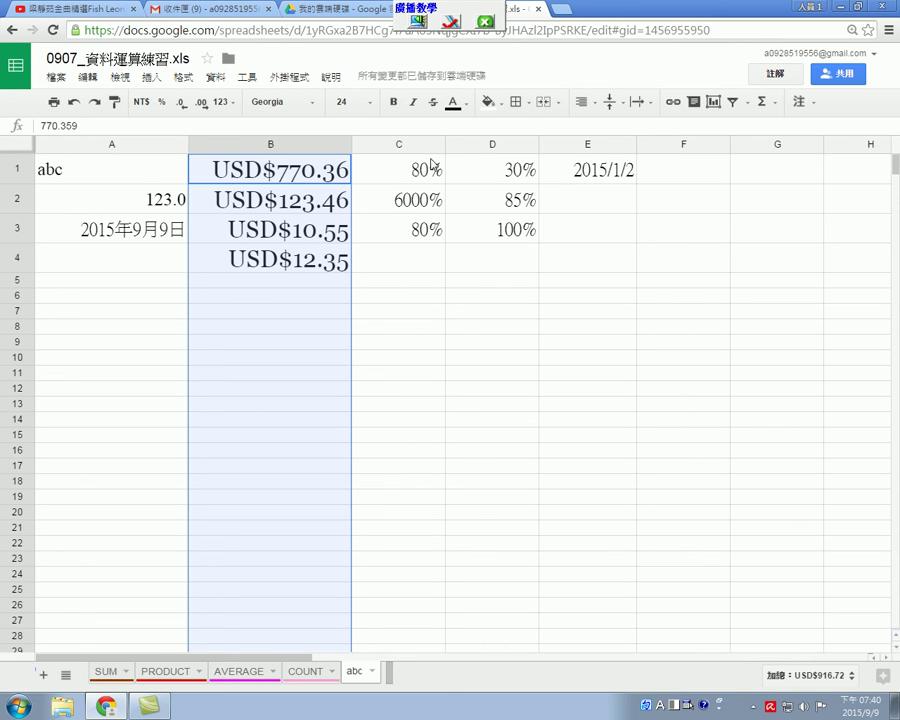
Try left alignment on column B and set its horizontal alignment to centre
{"action": "left_click", "coordinate": [583, 102]}
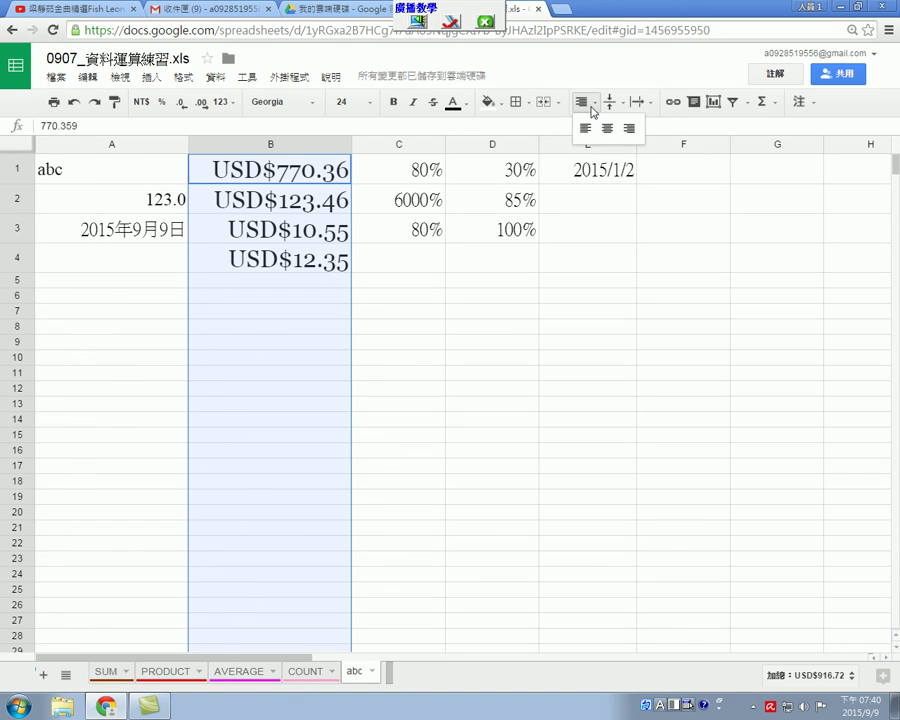
{"action": "left_click", "coordinate": [586, 129]}
{"action": "left_click", "coordinate": [583, 102]}
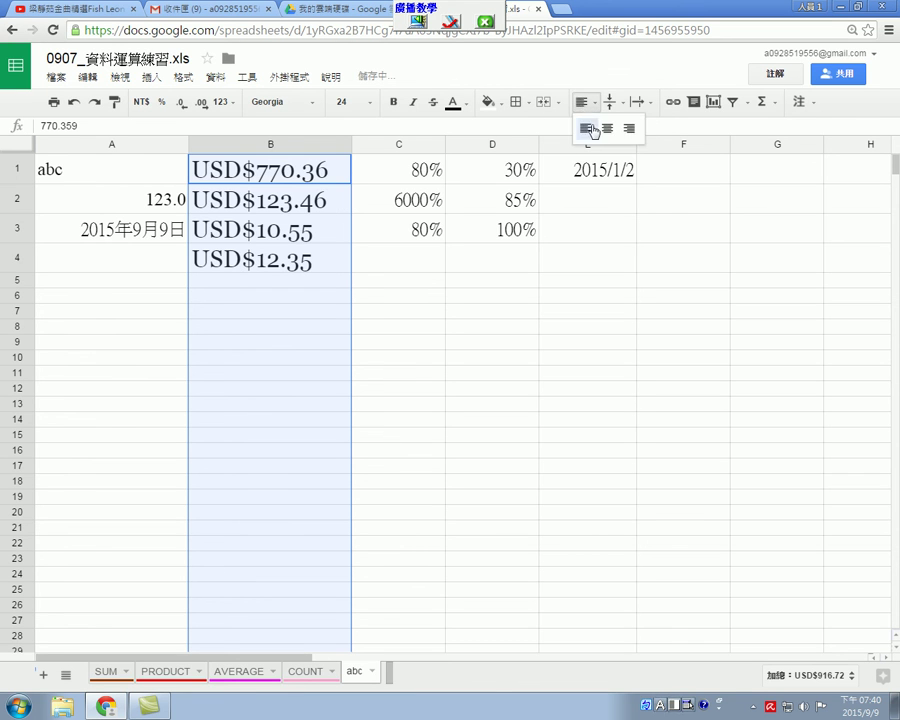
{"action": "left_click", "coordinate": [604, 128]}
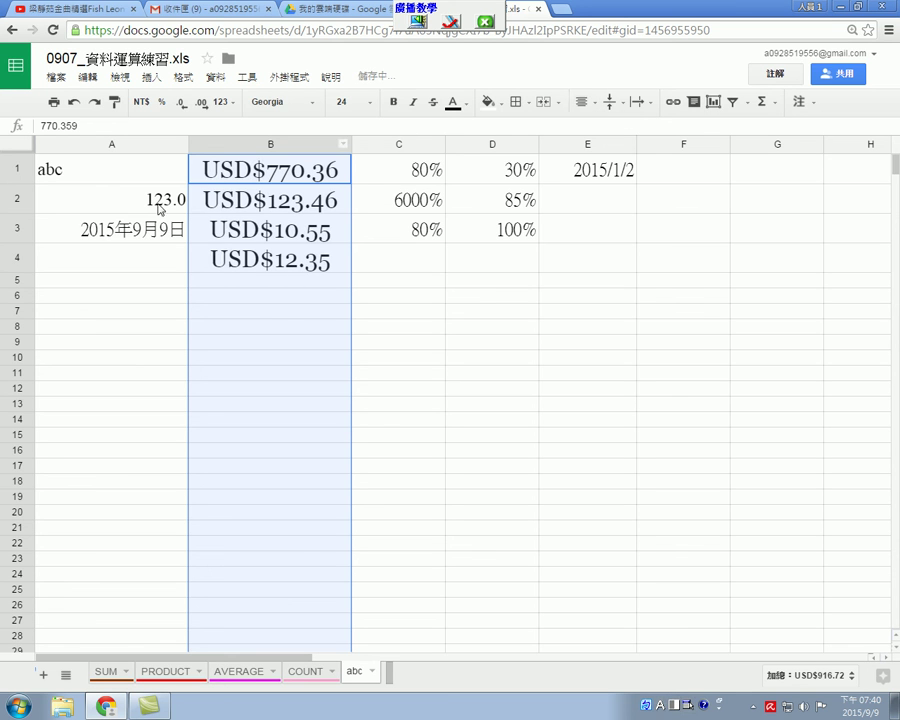
Make row 1 noticeably taller and column A very slightly narrower, with cell A2 selected
{"action": "left_click", "coordinate": [71, 209]}
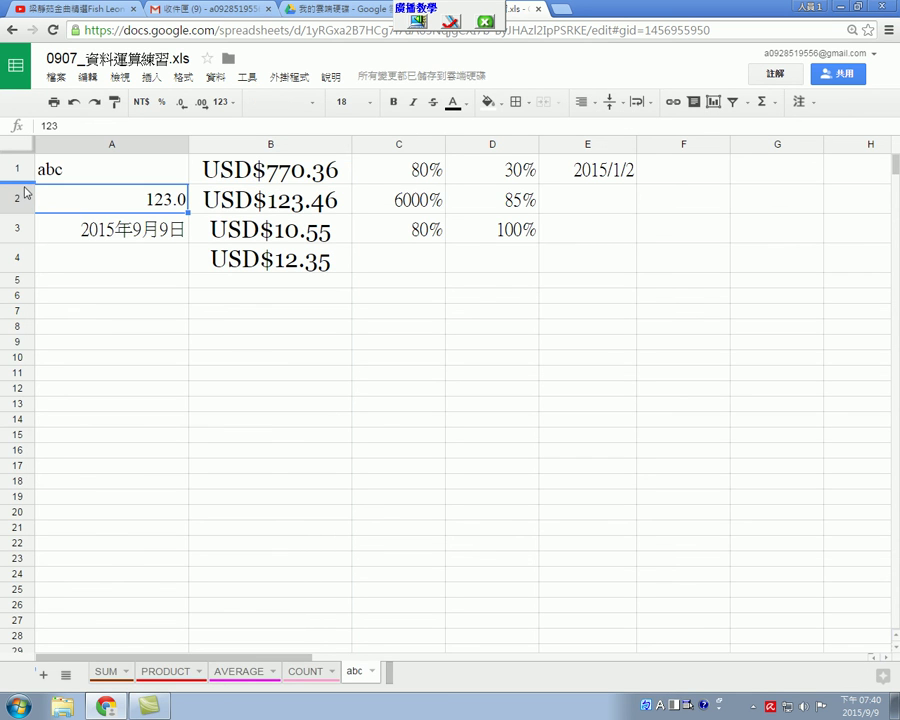
{"action": "mouse_move", "coordinate": [22, 183]}
{"action": "left_mouse_down"}
{"action": "mouse_move", "coordinate": [24, 218]}
{"action": "mouse_move", "coordinate": [24, 204]}
{"action": "left_mouse_up"}
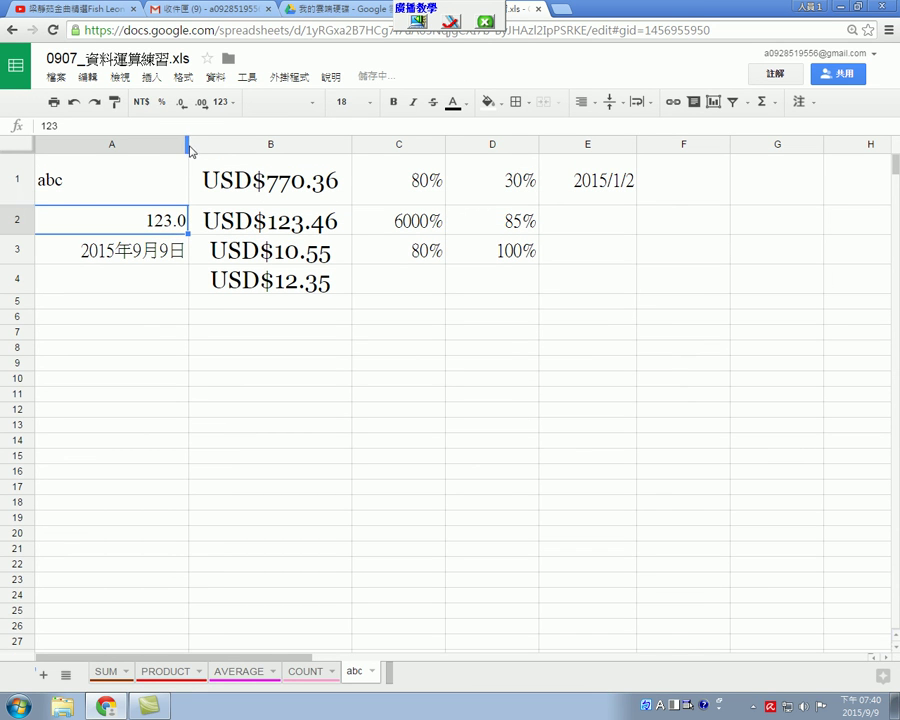
{"action": "left_click_drag", "start_coordinate": [188, 145], "coordinate": [186, 145]}
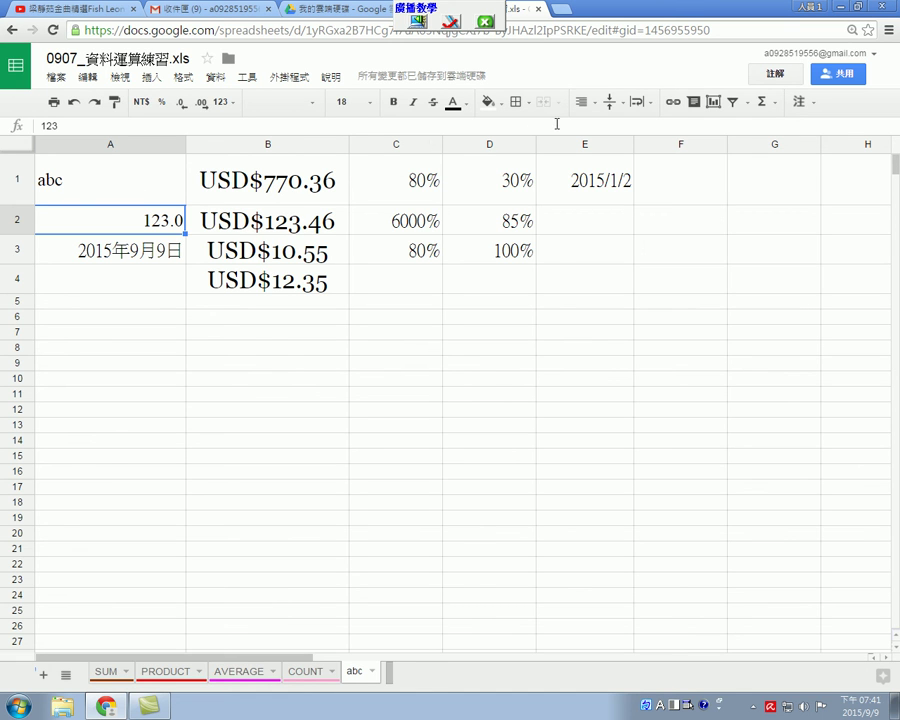
Centre the contents of cells A2 and A1 horizontally
{"action": "left_click", "coordinate": [584, 102]}
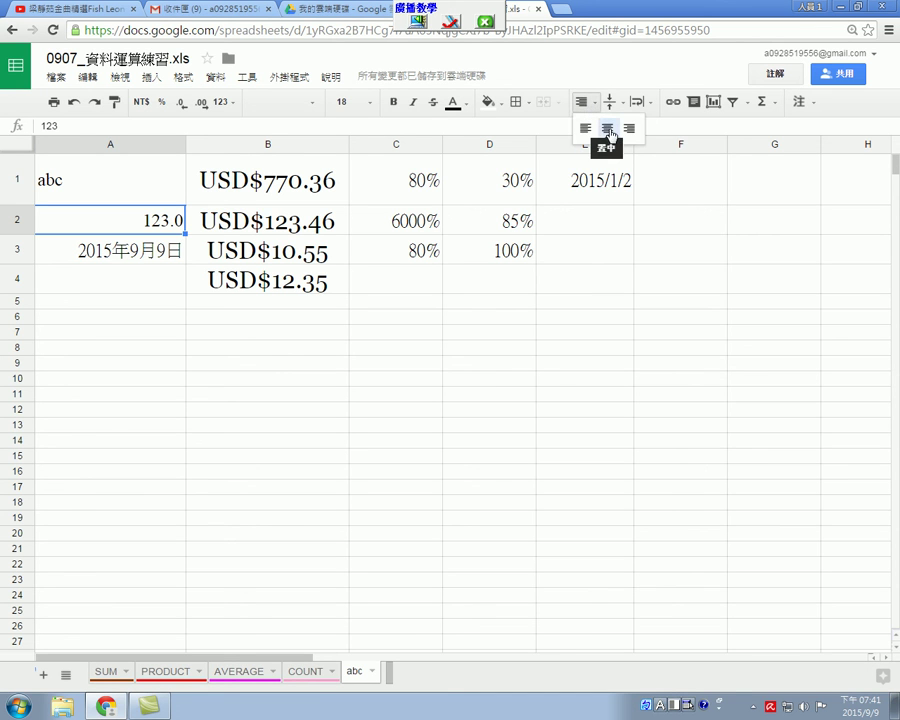
{"action": "left_click", "coordinate": [608, 130]}
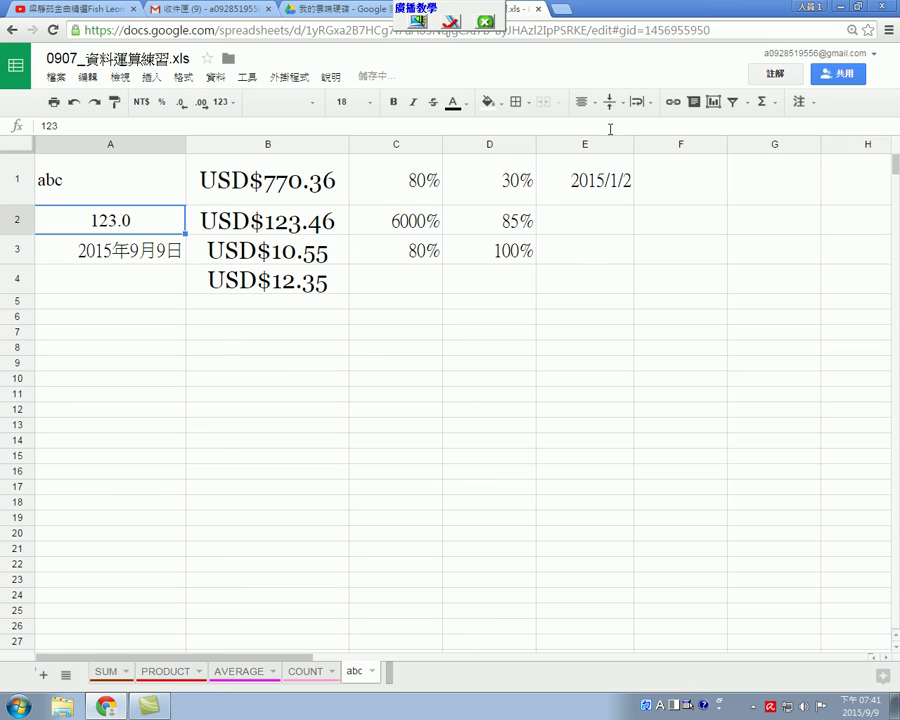
{"action": "left_click", "coordinate": [118, 190]}
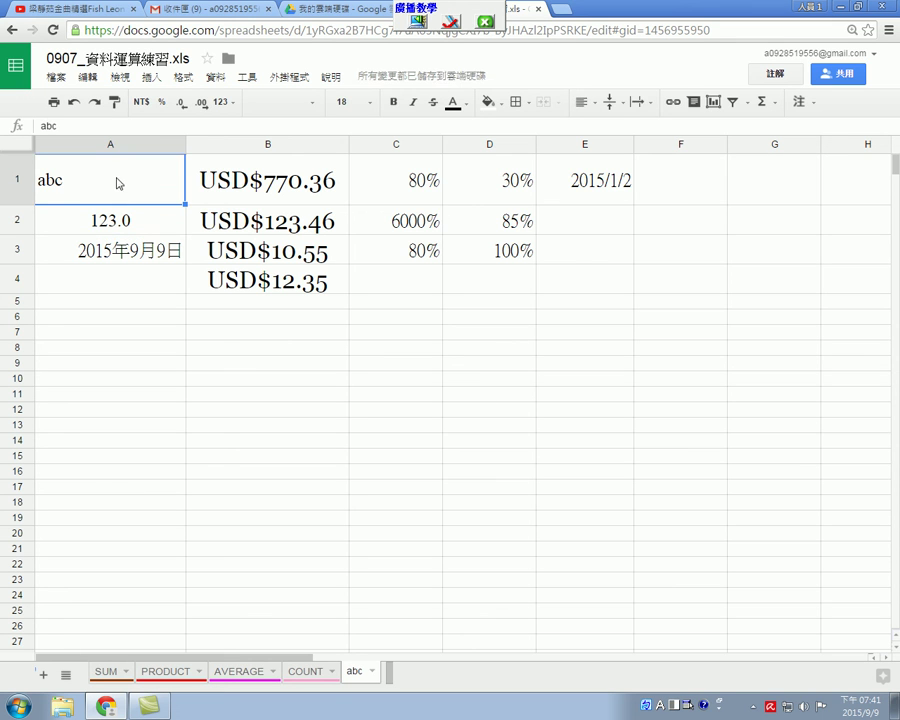
{"action": "left_click", "coordinate": [582, 101]}
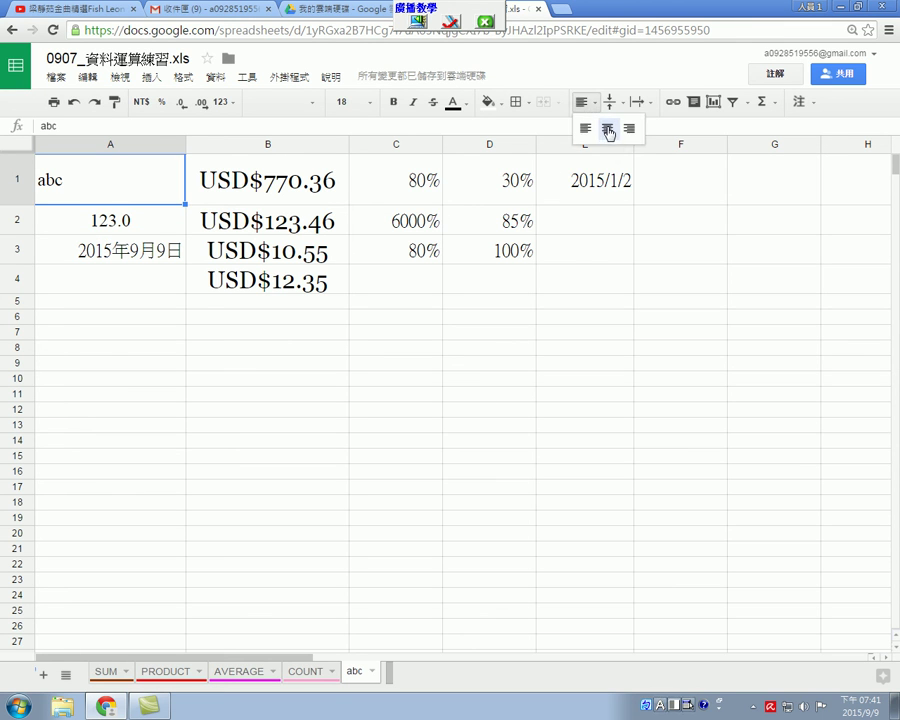
{"action": "left_click", "coordinate": [608, 130]}
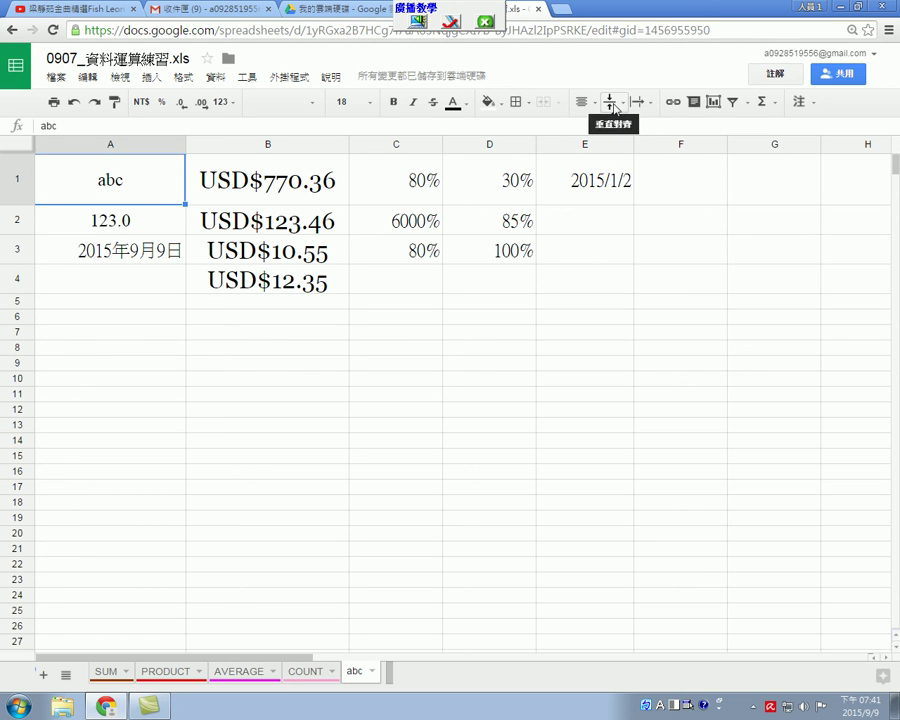
Try top vertical alignment on cell A1 and set it back to middle
{"action": "left_click", "coordinate": [612, 104]}
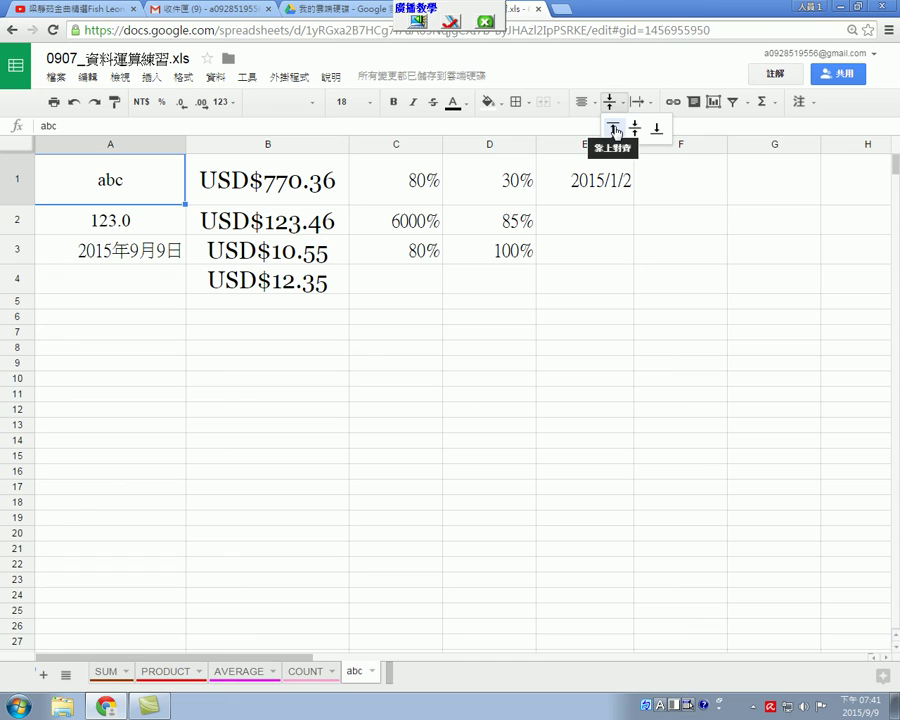
{"action": "left_click", "coordinate": [614, 130]}
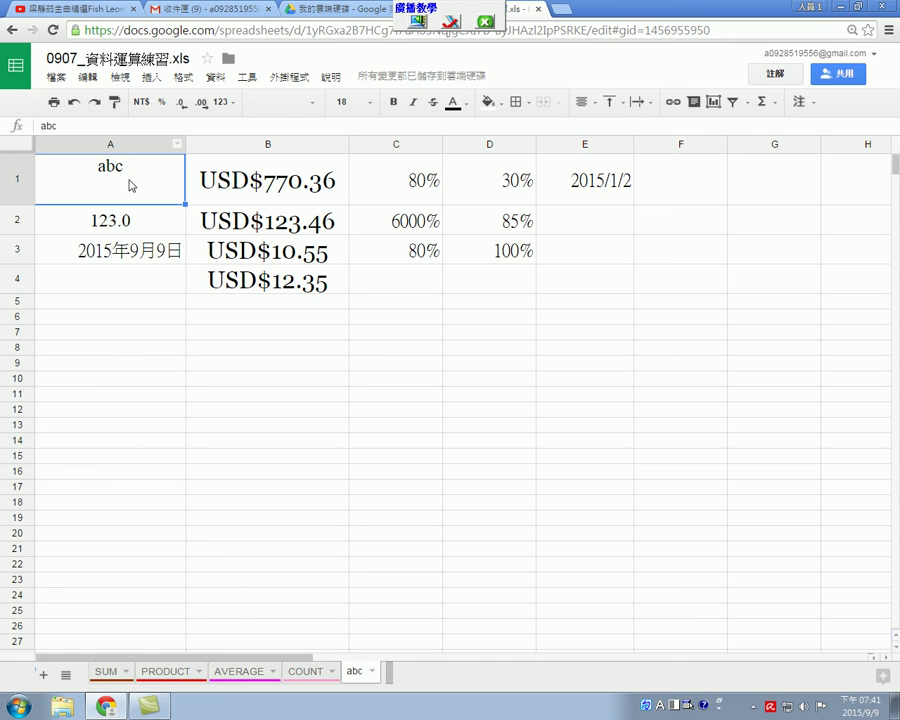
{"action": "left_click", "coordinate": [610, 102]}
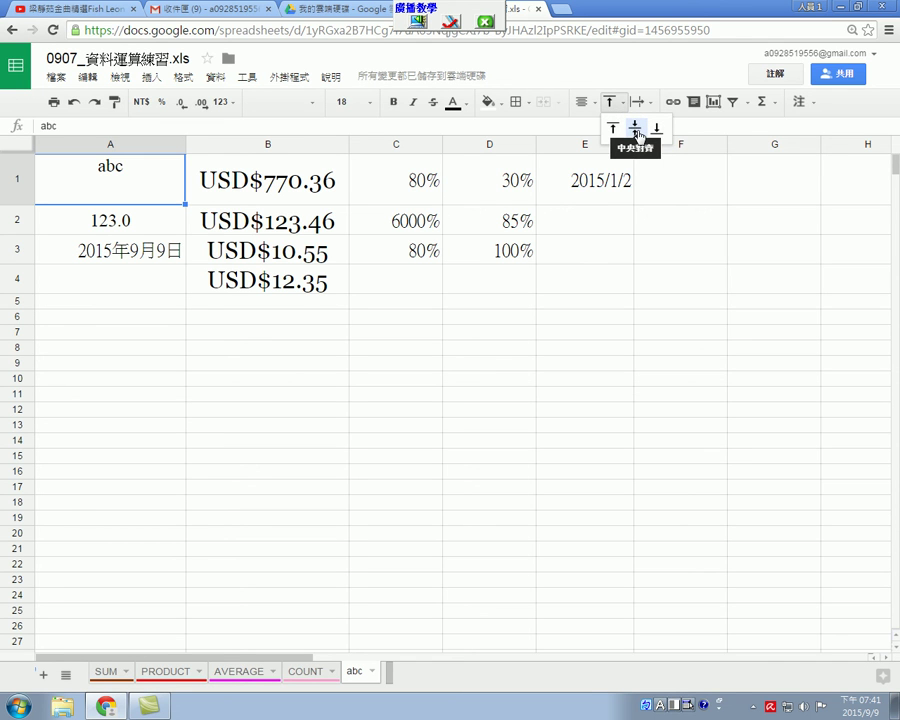
{"action": "left_click", "coordinate": [635, 131]}
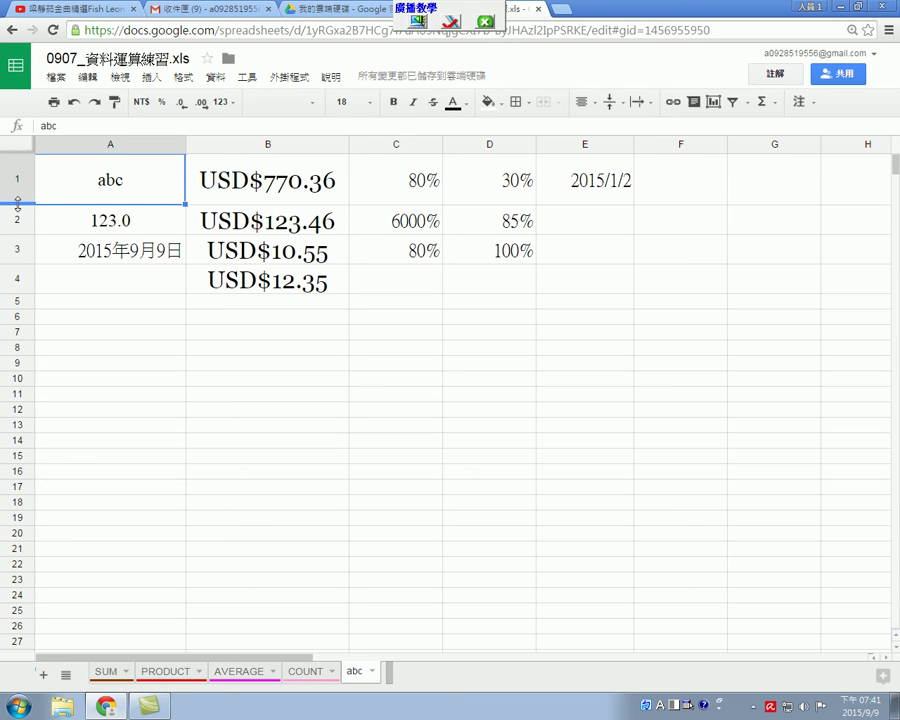
Increase the height of row 1 and the width of column A slightly
{"action": "left_click_drag", "start_coordinate": [17, 203], "coordinate": [17, 213]}
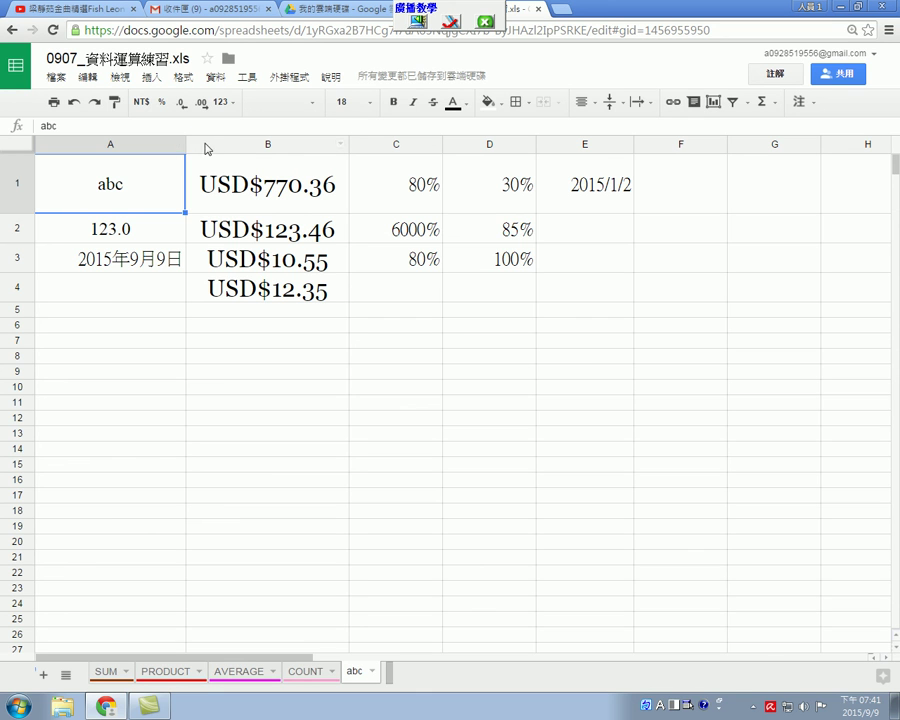
{"action": "left_click_drag", "start_coordinate": [184, 142], "coordinate": [193, 142]}
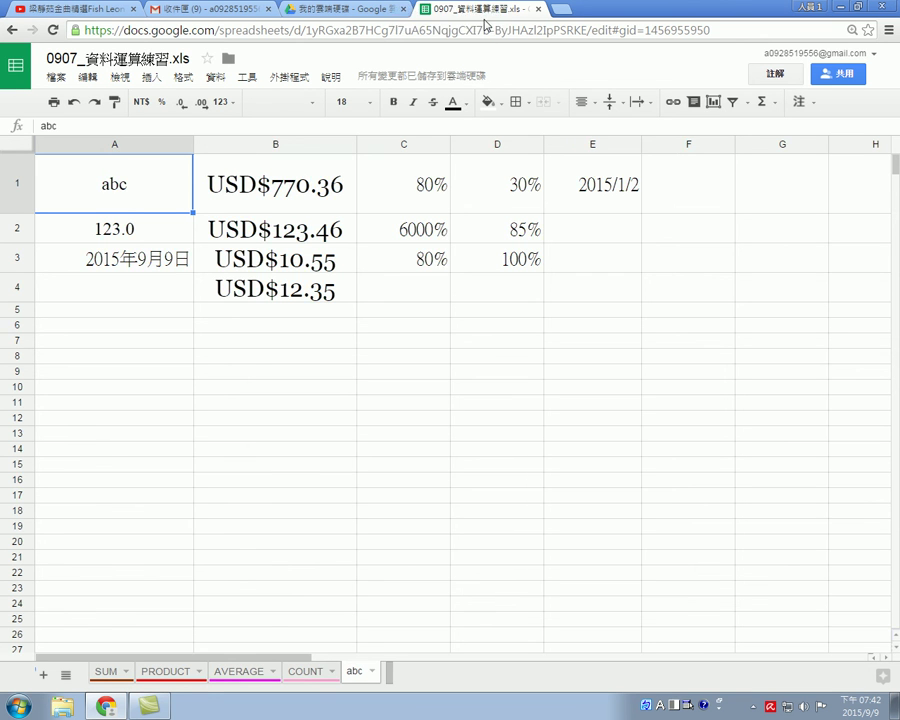
{"action": "left_click", "coordinate": [484, 24]}
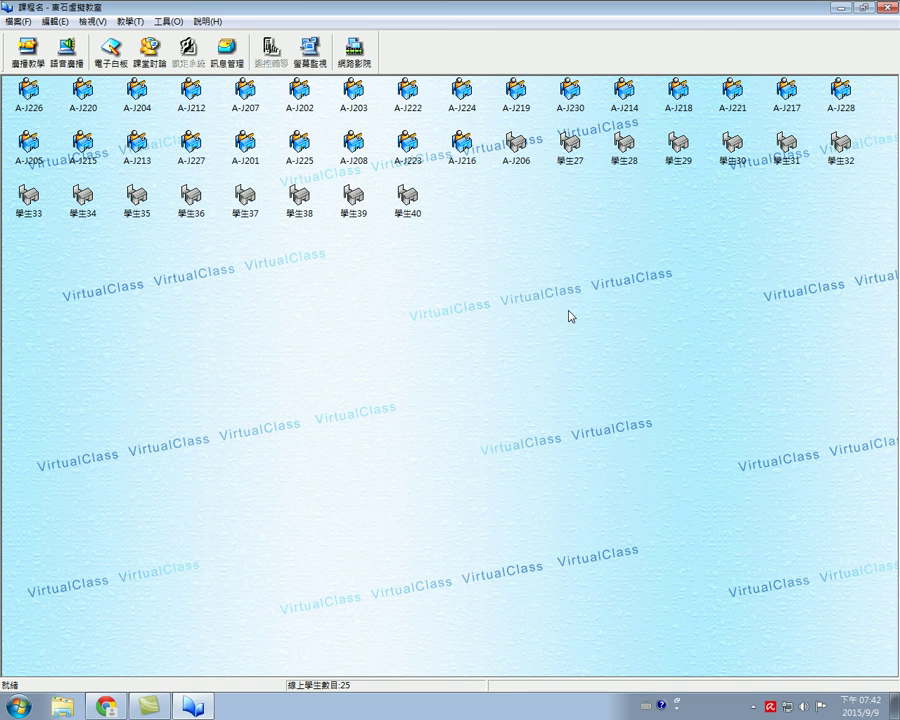
{"action": "left_click", "coordinate": [843, 14]}
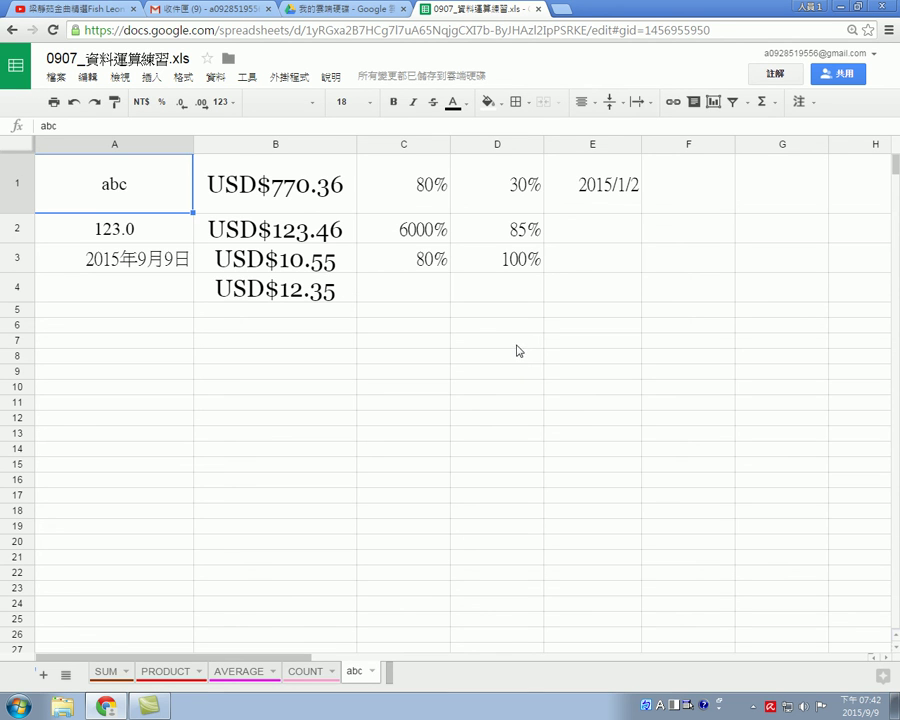
{"action": "left_click", "coordinate": [752, 706]}
{"action": "left_click", "coordinate": [729, 643]}
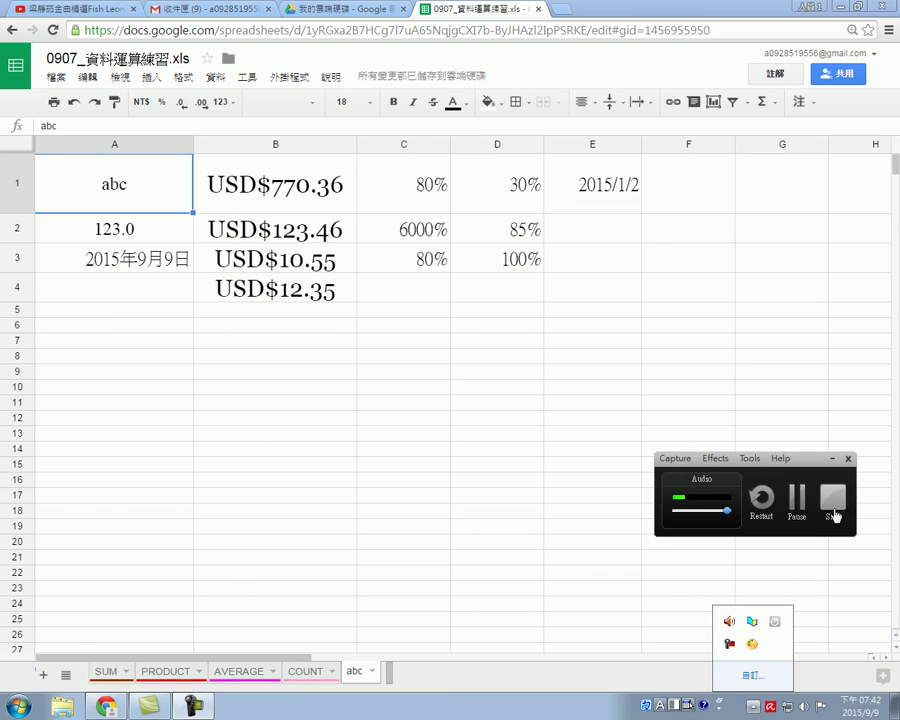